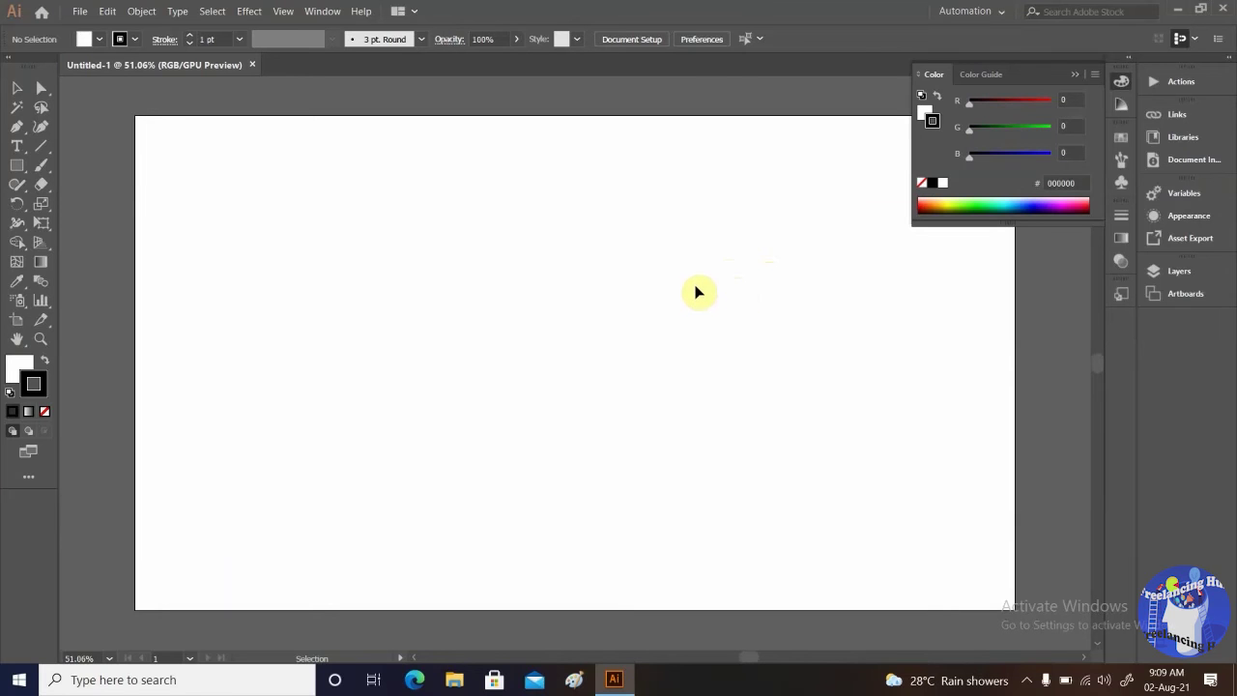
Draw a rectangle about 59 by 51 px in the upper-left area of the artboard and select it
click(17, 165)
drag(308, 223, 347, 255)
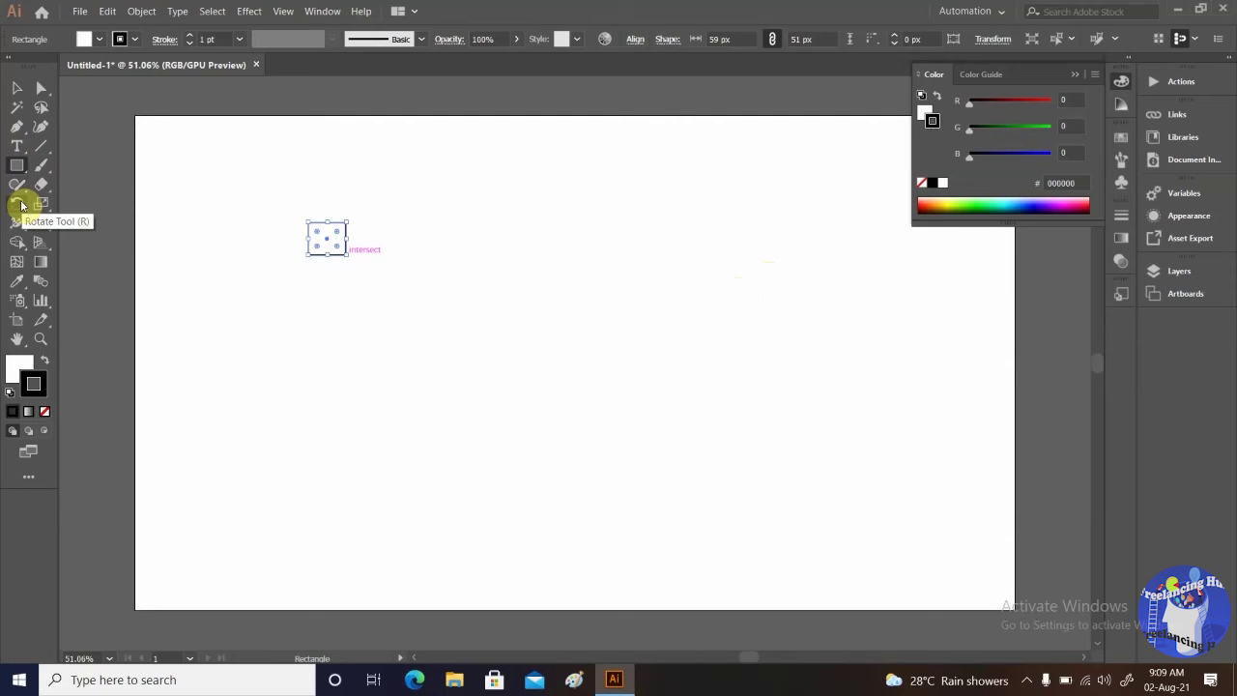
click(17, 87)
click(530, 298)
drag(294, 192, 370, 271)
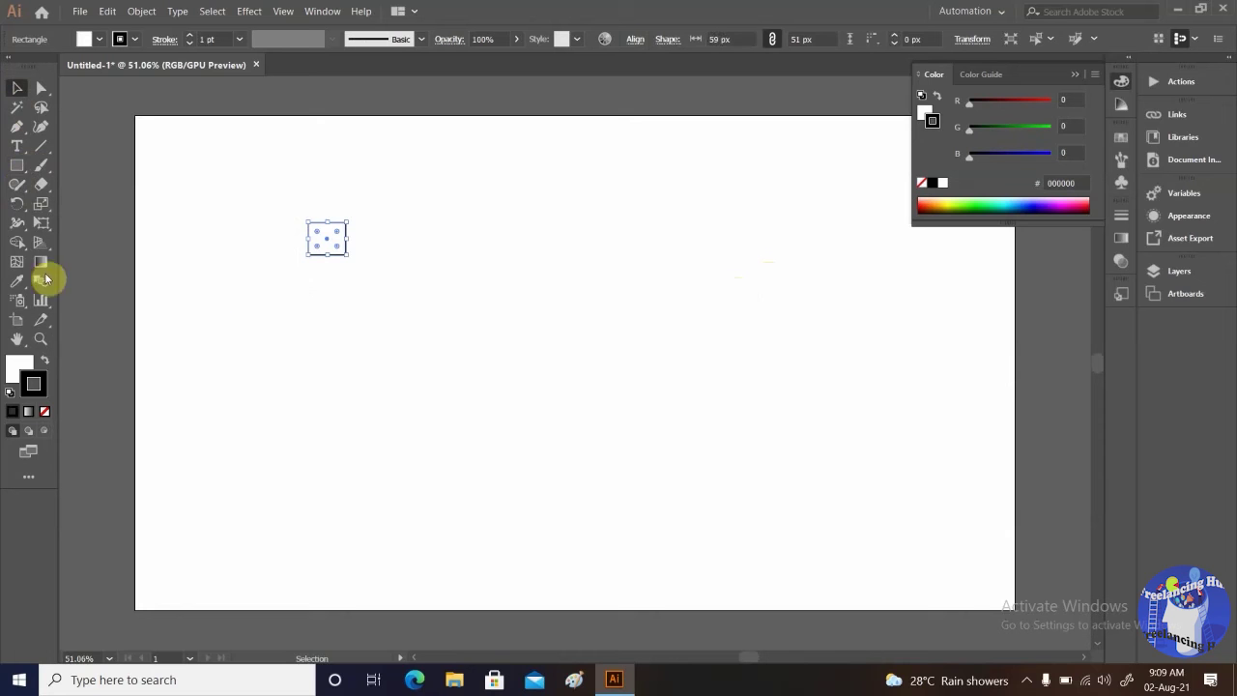
Rotate a copy of the rectangle by -90° about a point below it, and repeat the transformation twice
click(15, 203)
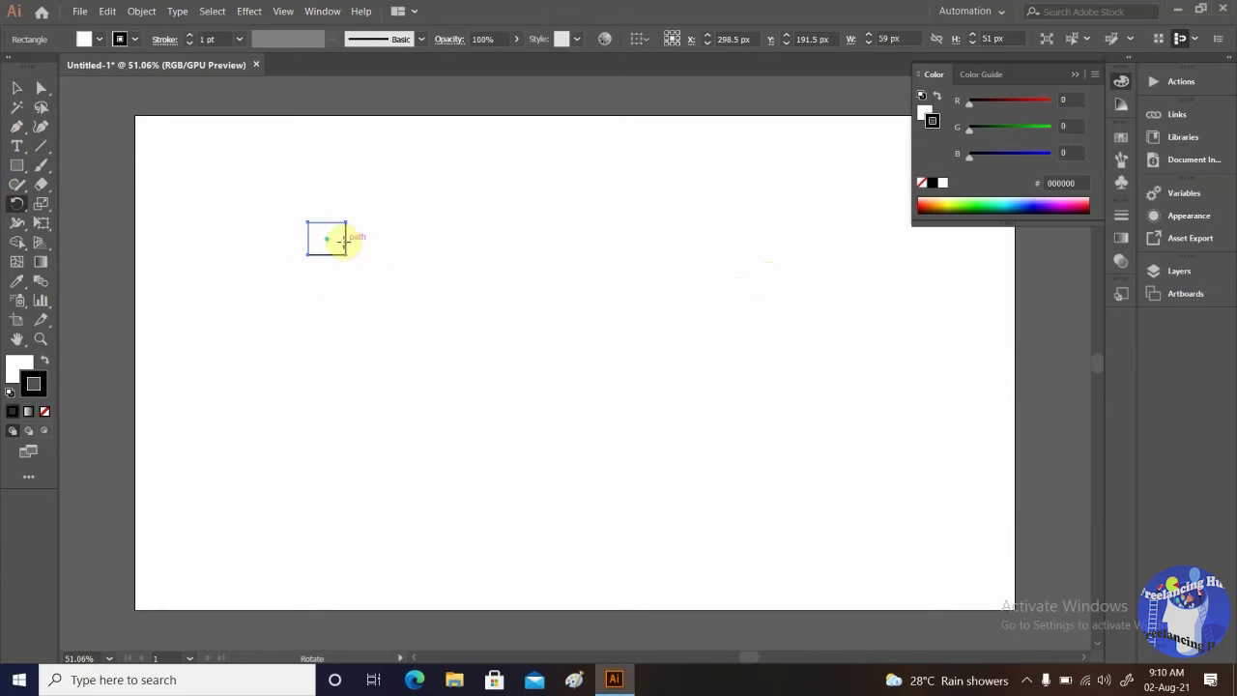
click(360, 290)
drag(349, 249, 400, 314)
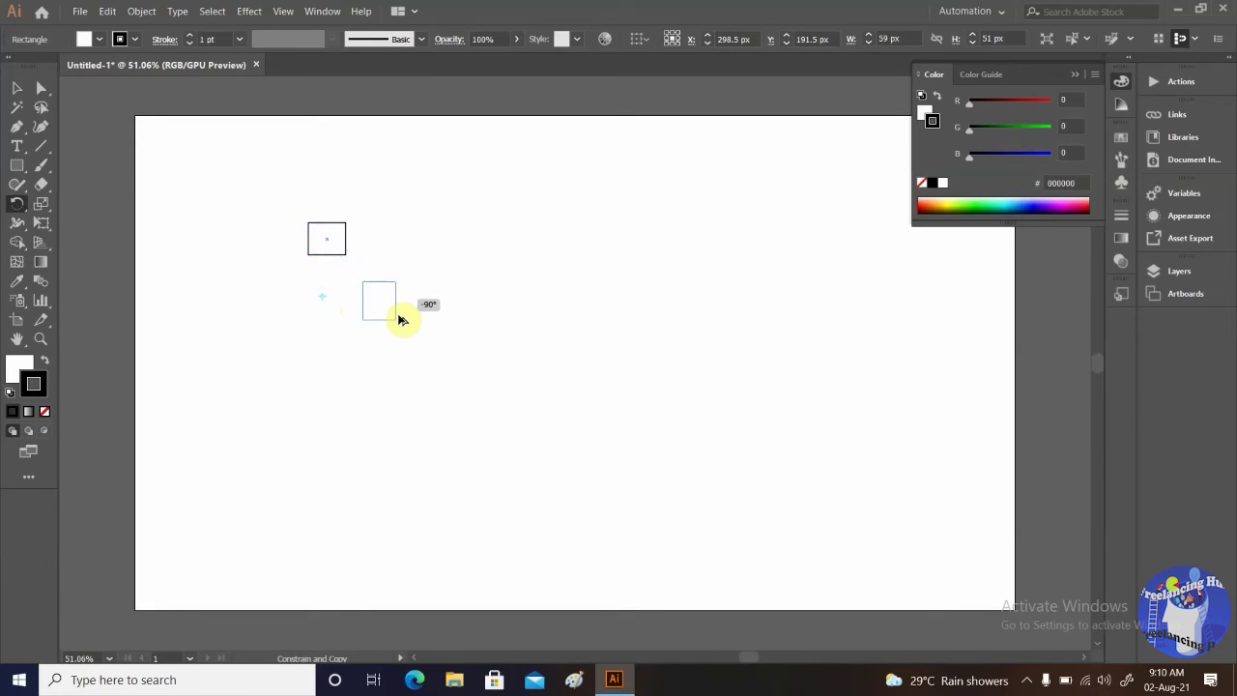
drag(402, 319, 437, 309)
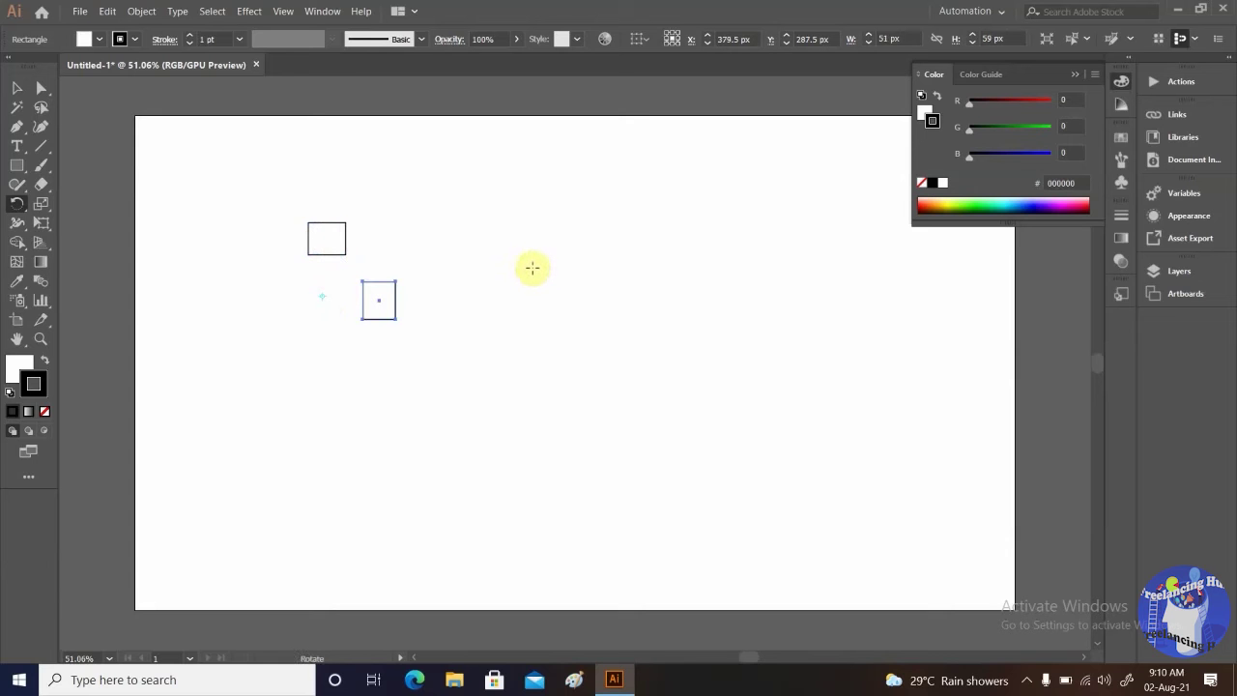
key(ctrl+d)
key(ctrl+d)
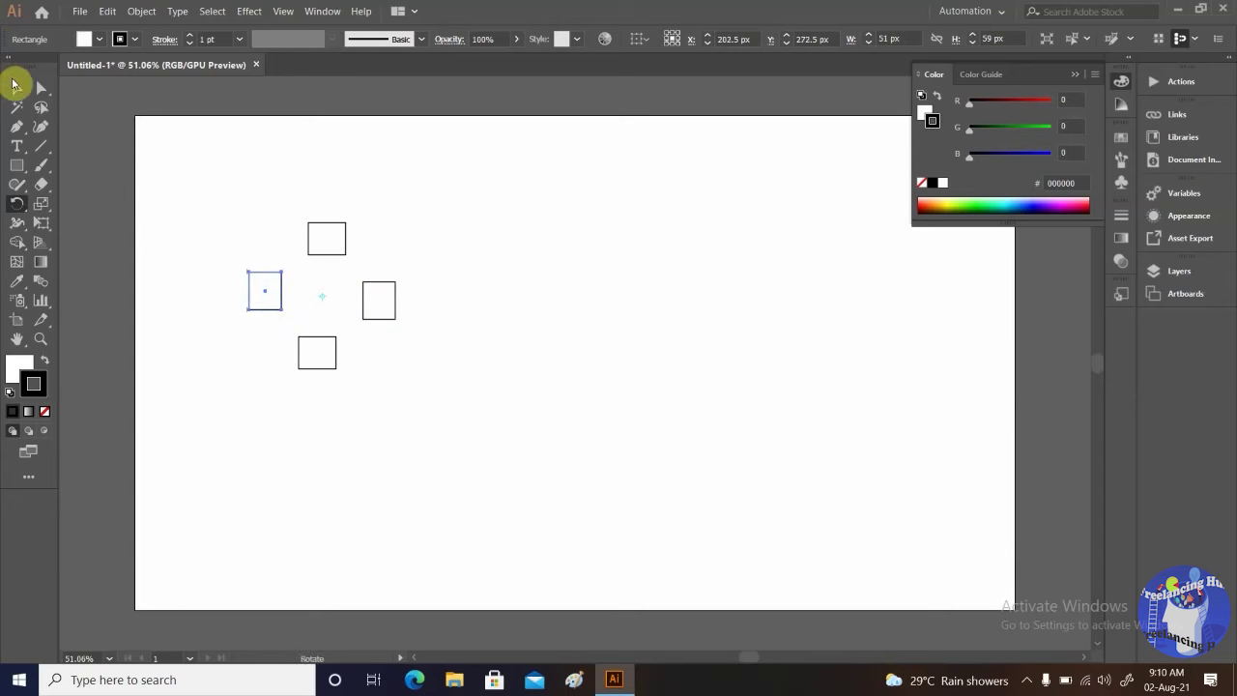
Delete all four rectangles from the artboard
click(16, 87)
click(254, 208)
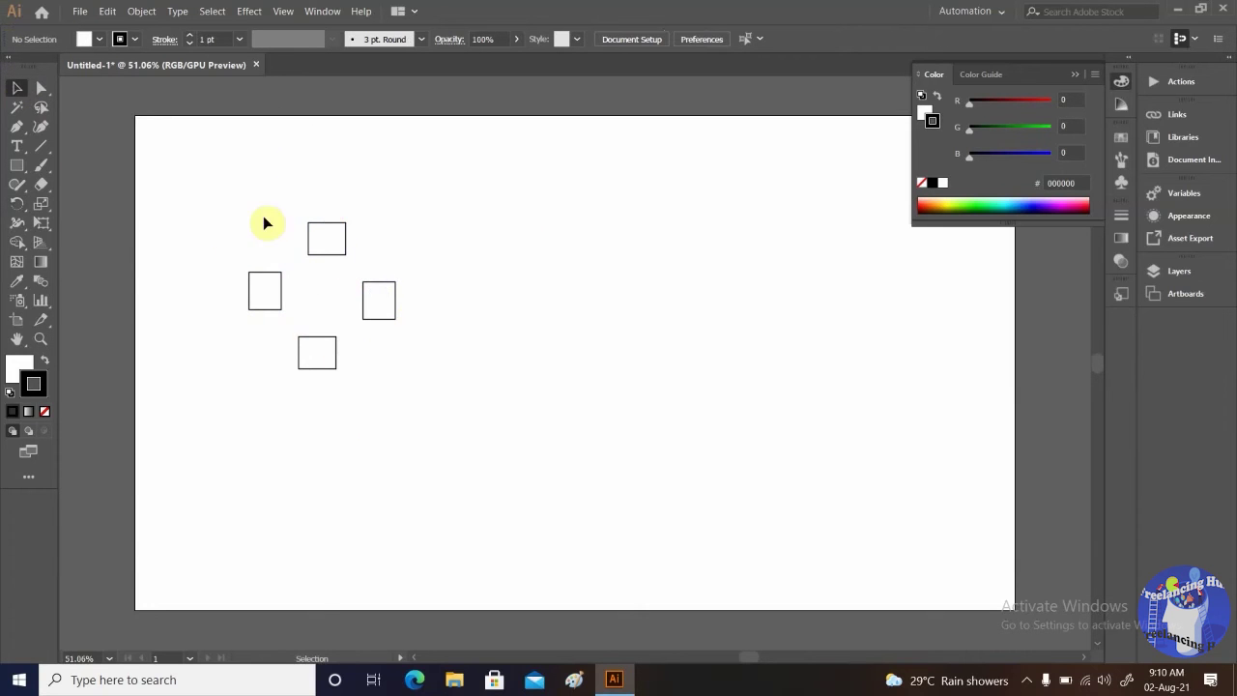
drag(191, 184, 421, 462)
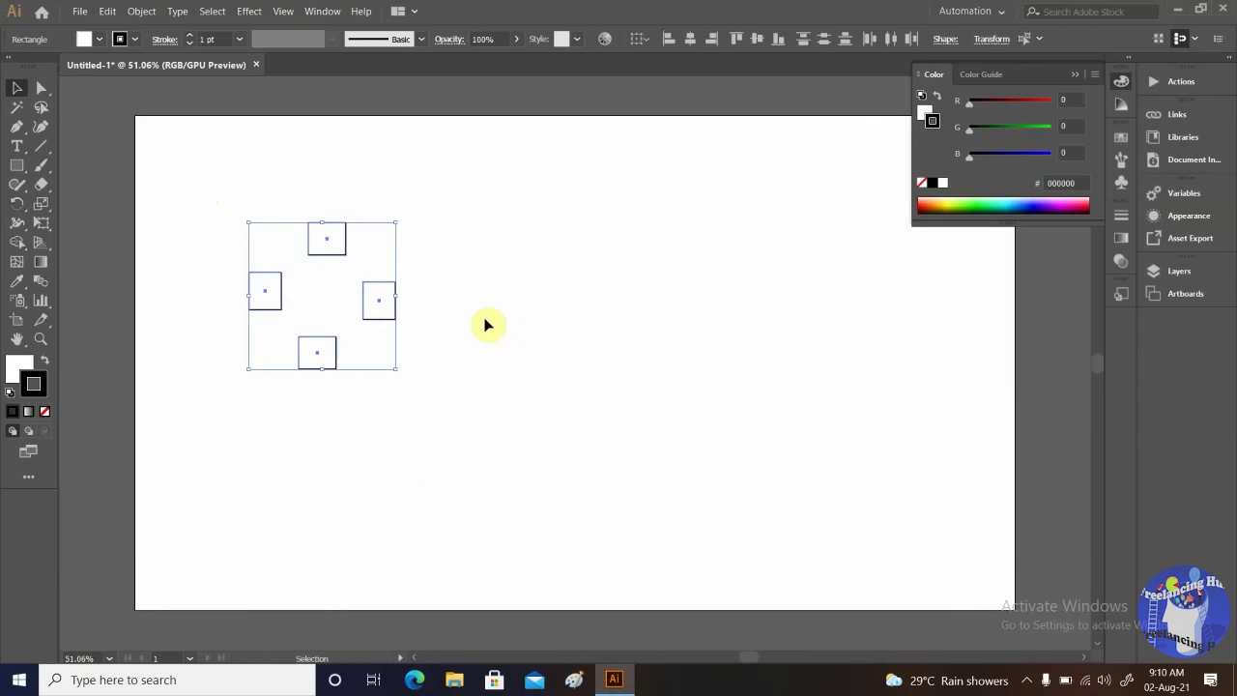
key(Delete)
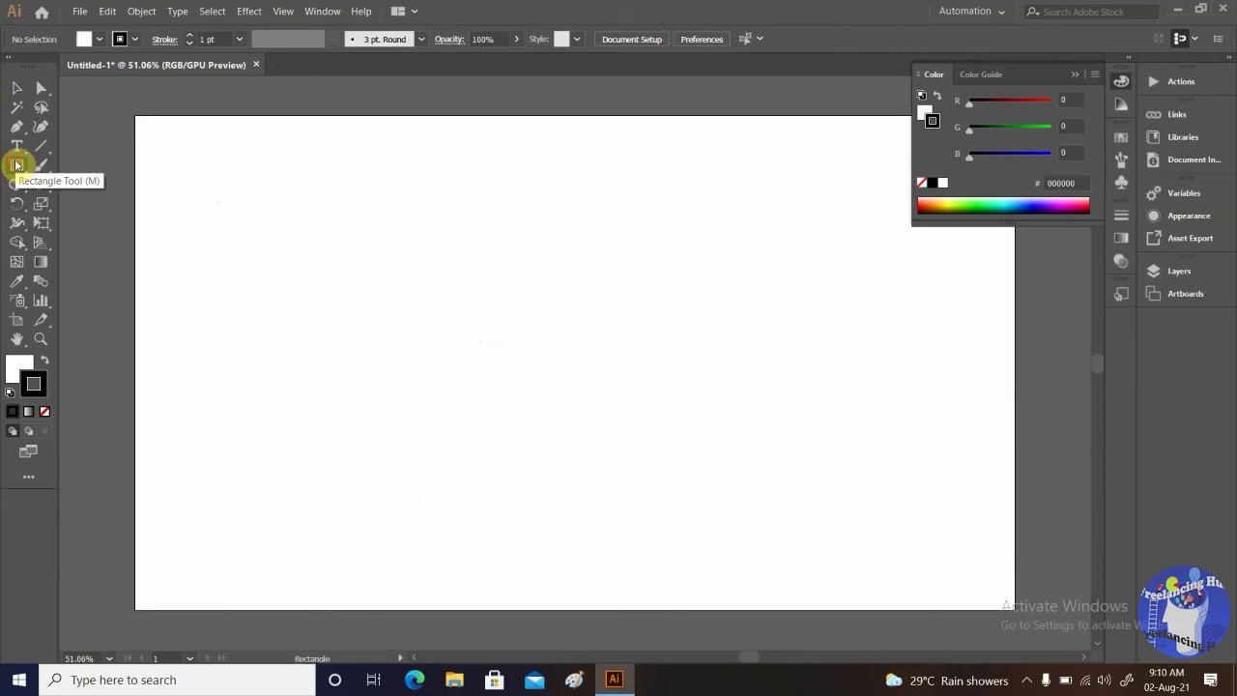
Draw a circle about 326 px in diameter near the middle of the artboard, and leave it deselected
drag(16, 165, 100, 206)
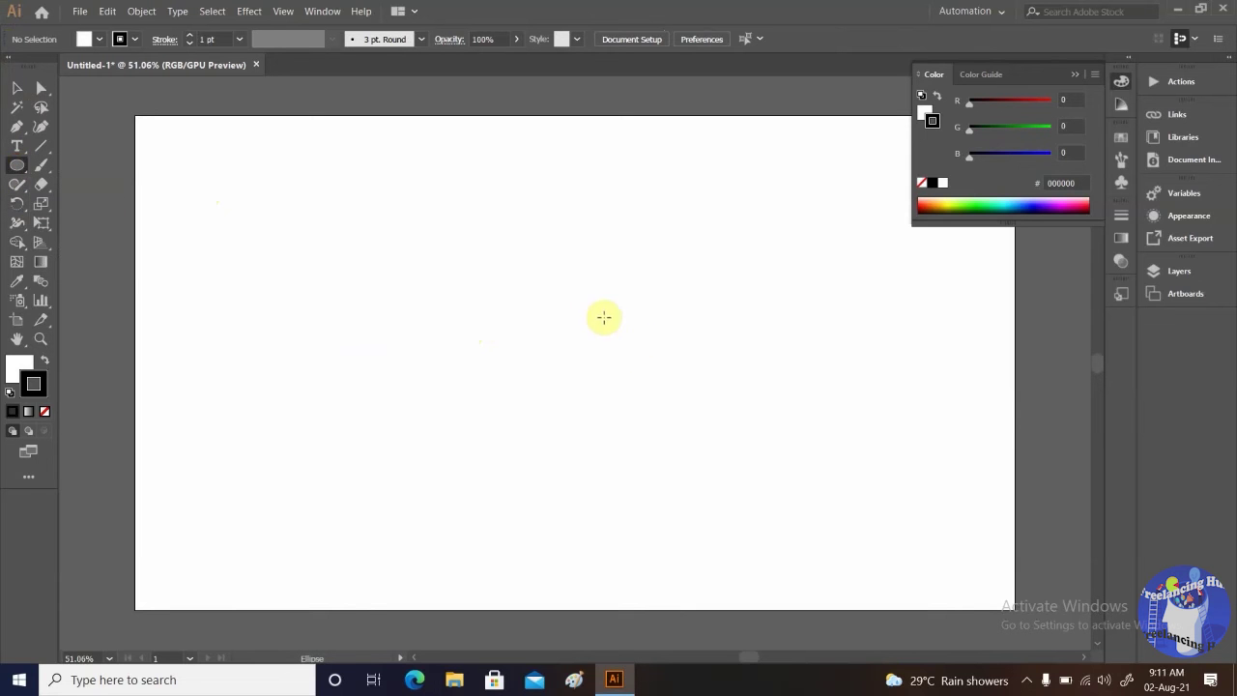
drag(504, 269, 696, 479)
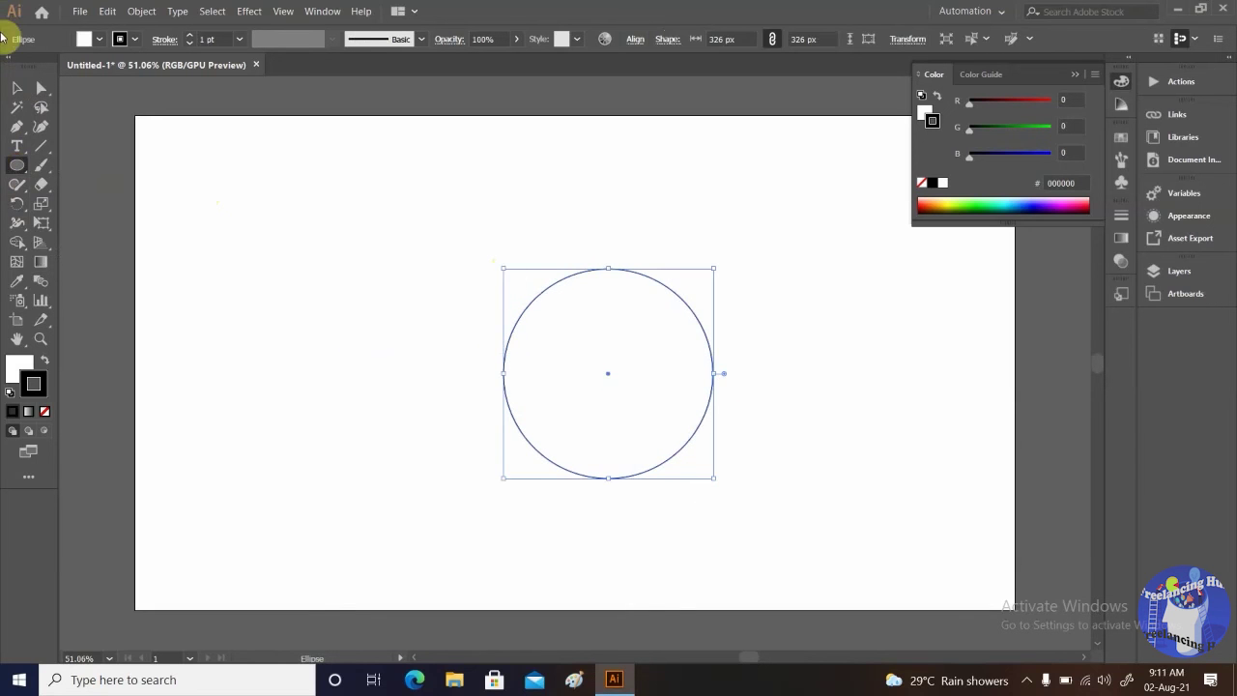
click(17, 87)
click(320, 285)
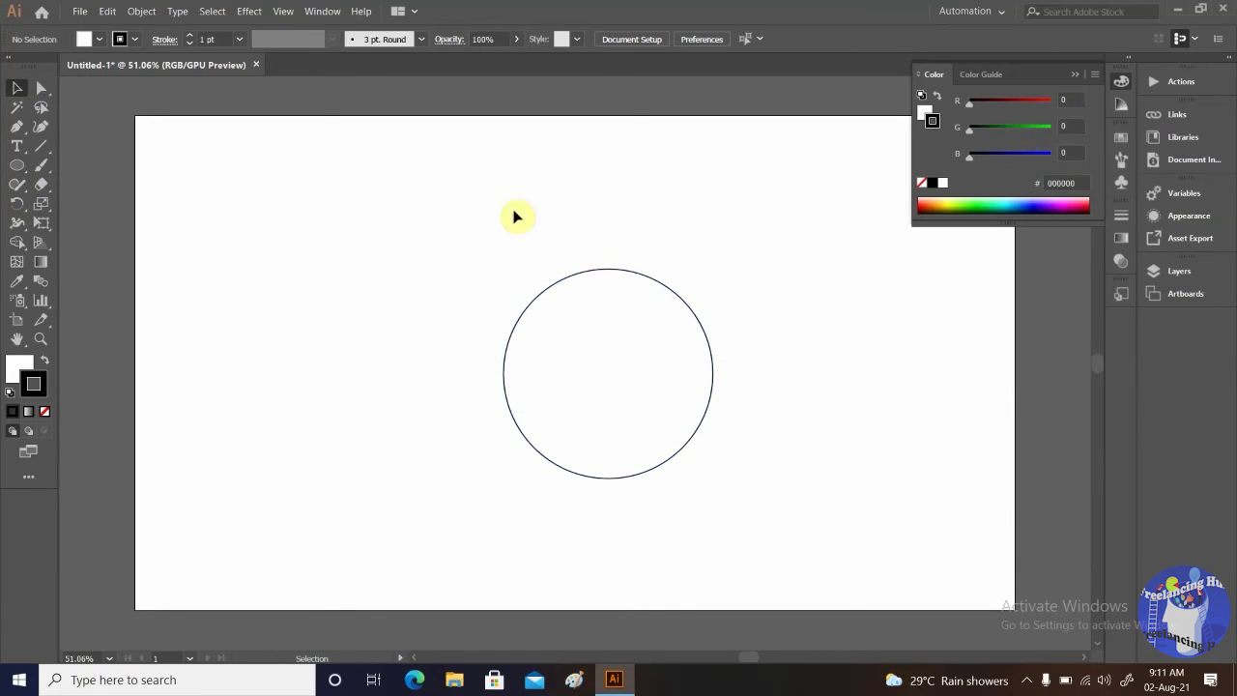
drag(515, 216, 823, 596)
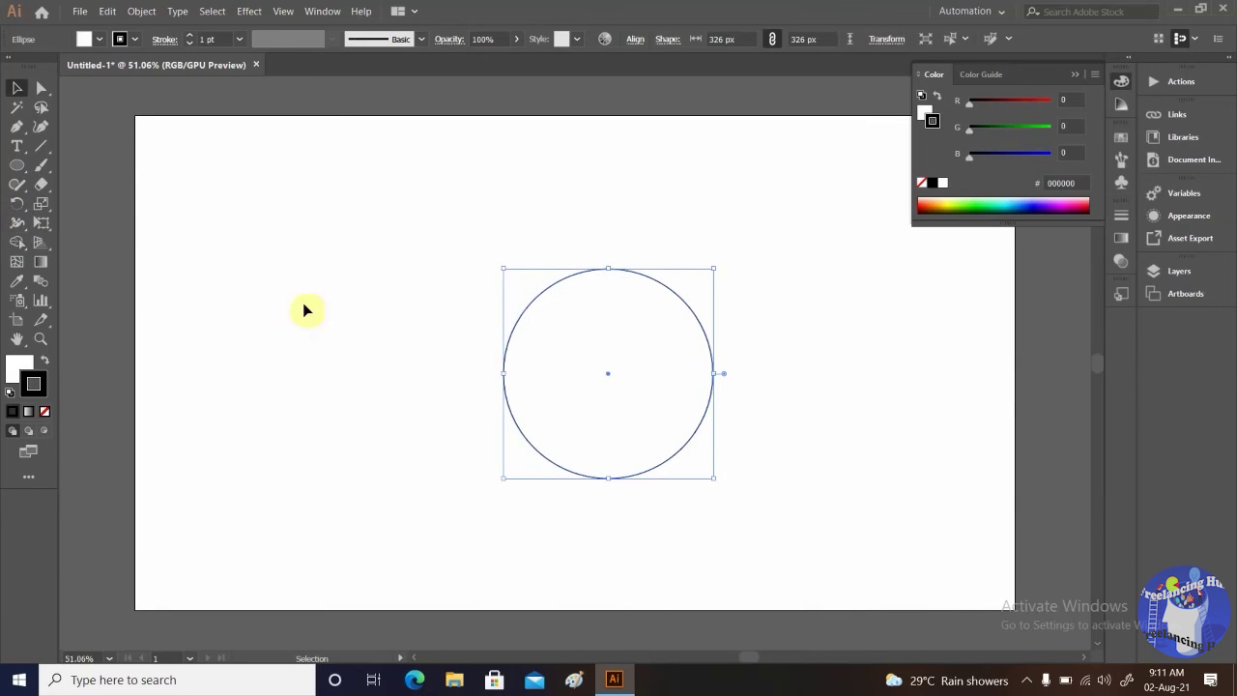
click(14, 203)
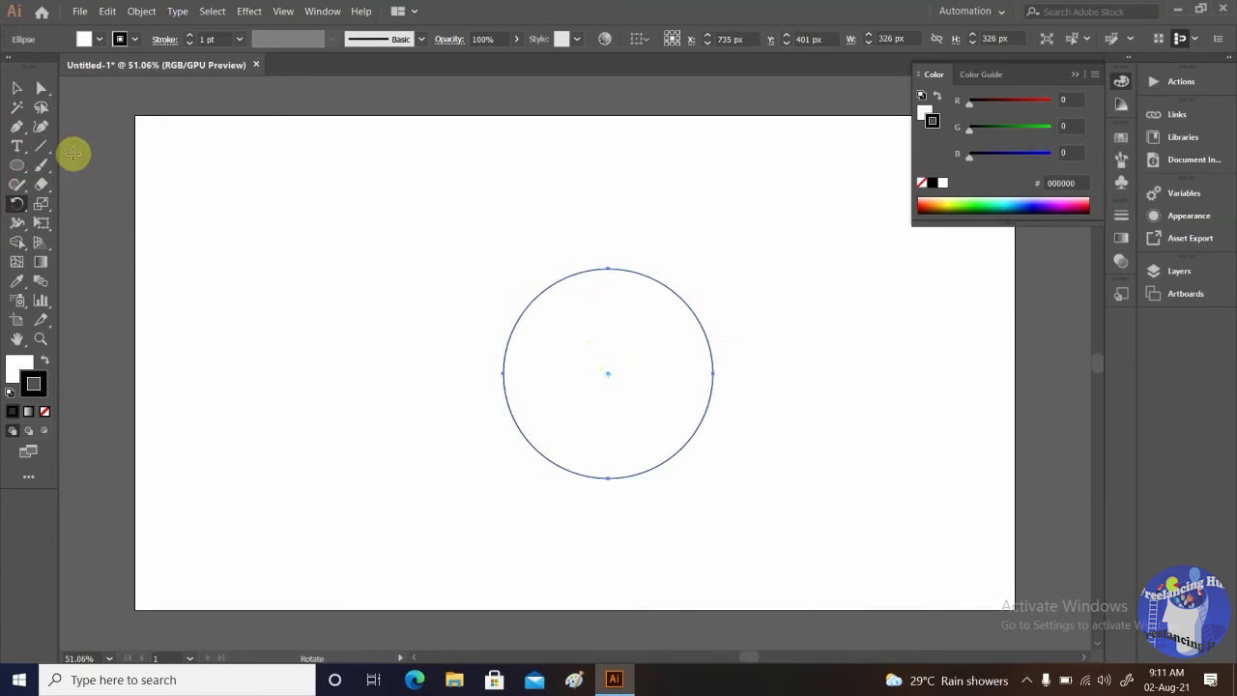
click(16, 98)
click(367, 326)
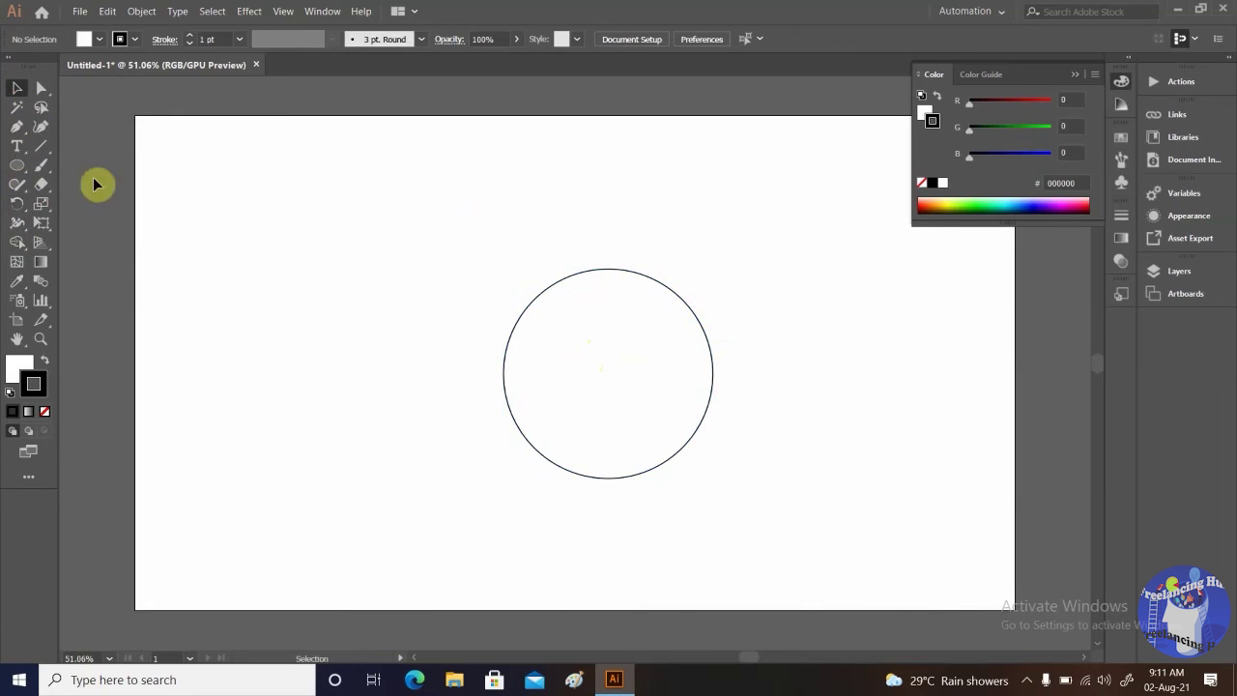
Draw a five-pointed star about 49 px wide just outside the circle's upper-left edge and select it
click(21, 166)
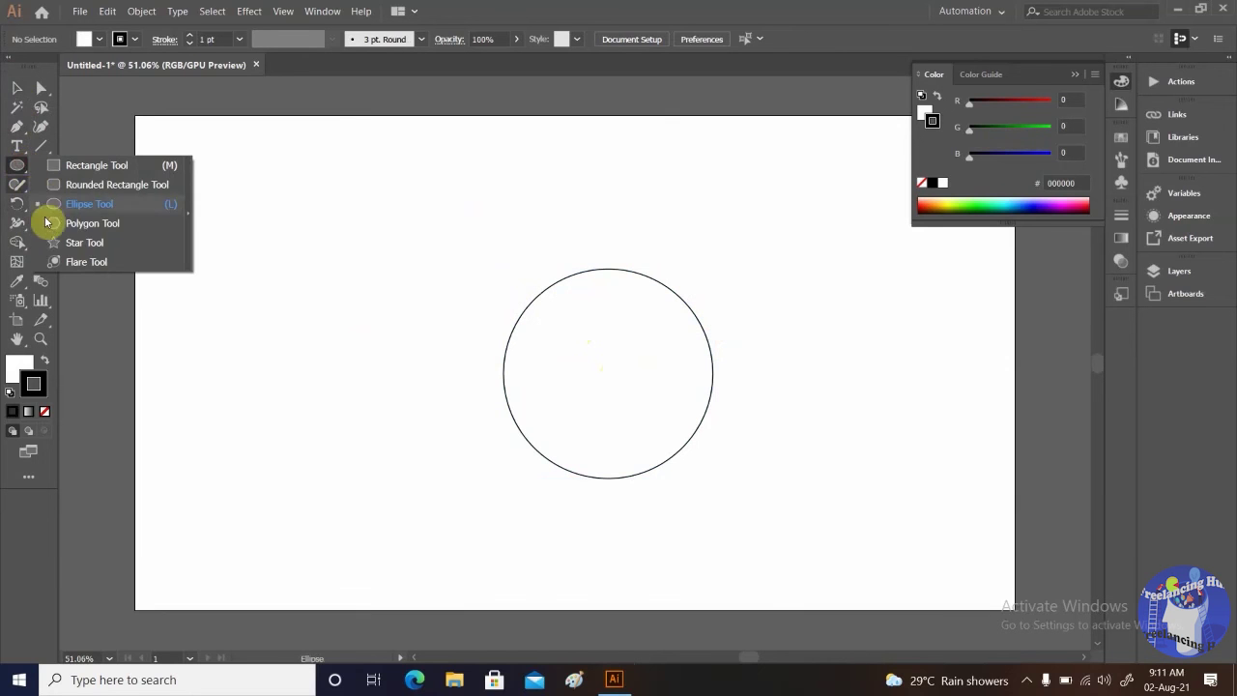
click(58, 243)
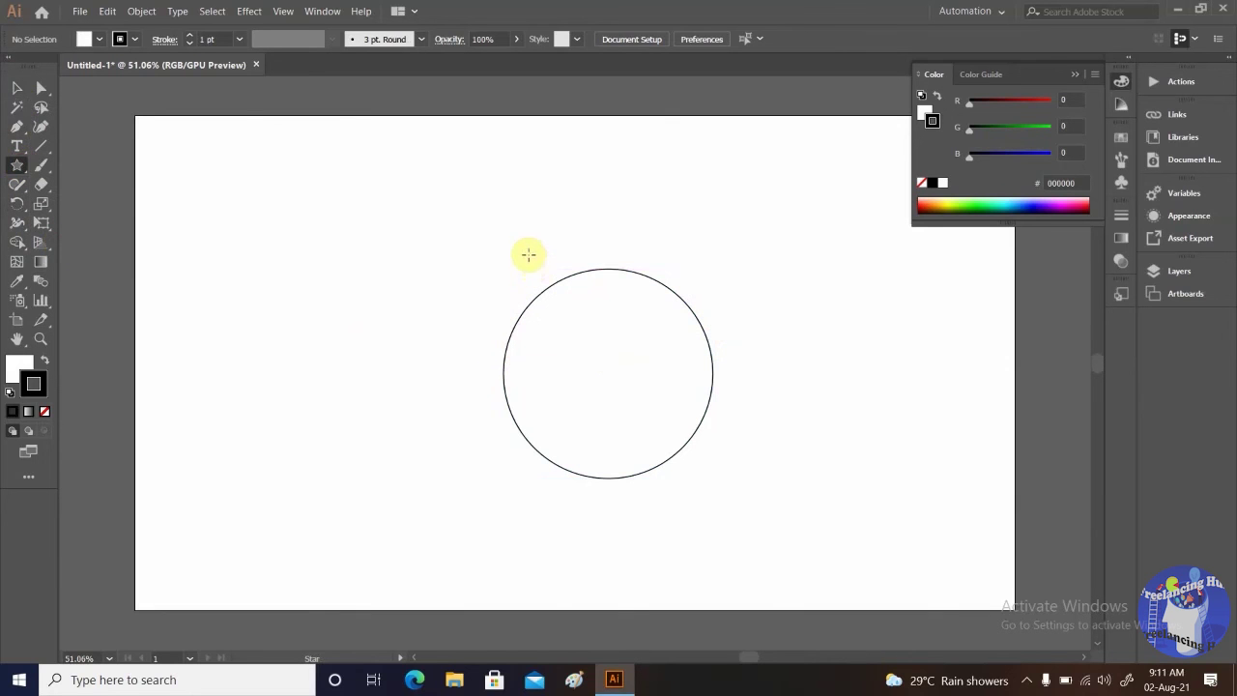
drag(517, 261, 523, 273)
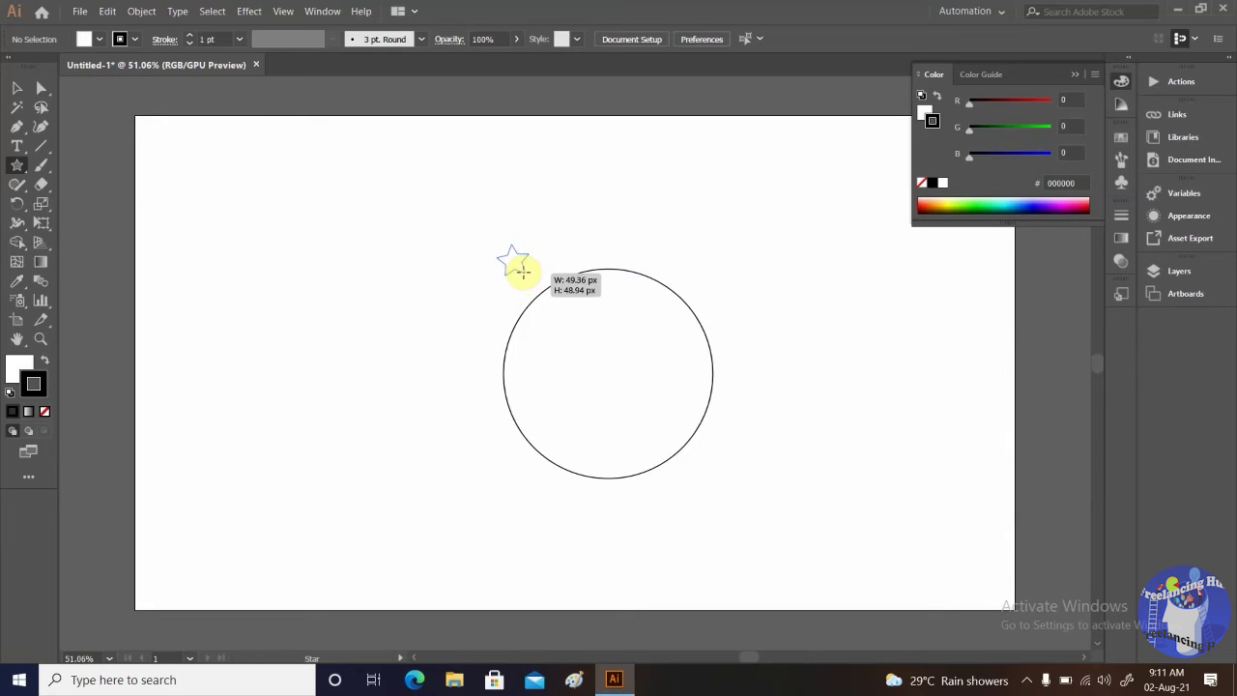
drag(523, 273, 522, 273)
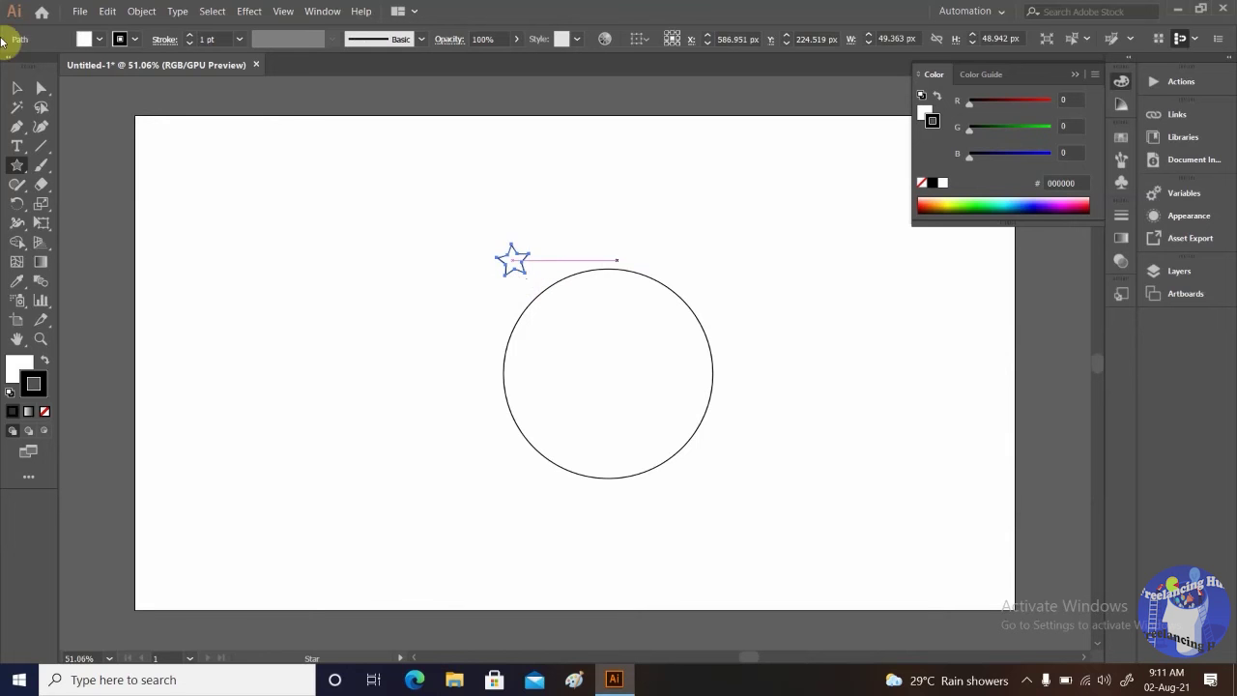
click(17, 88)
drag(475, 224, 537, 283)
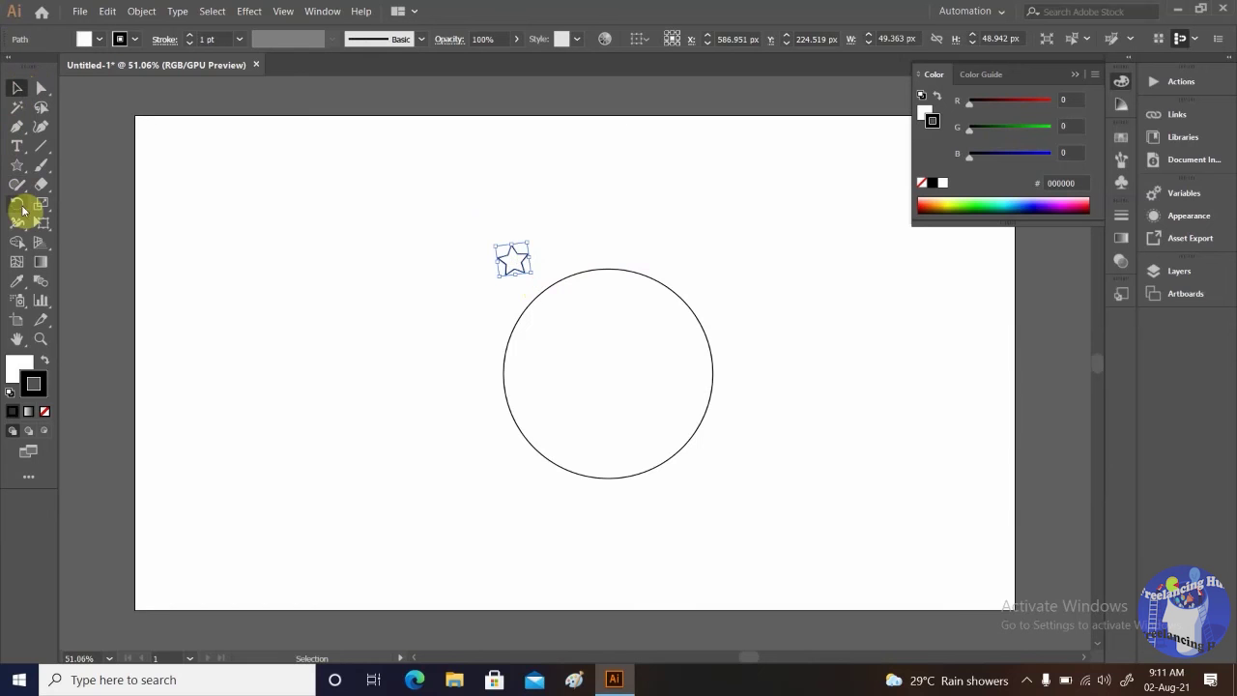
click(17, 203)
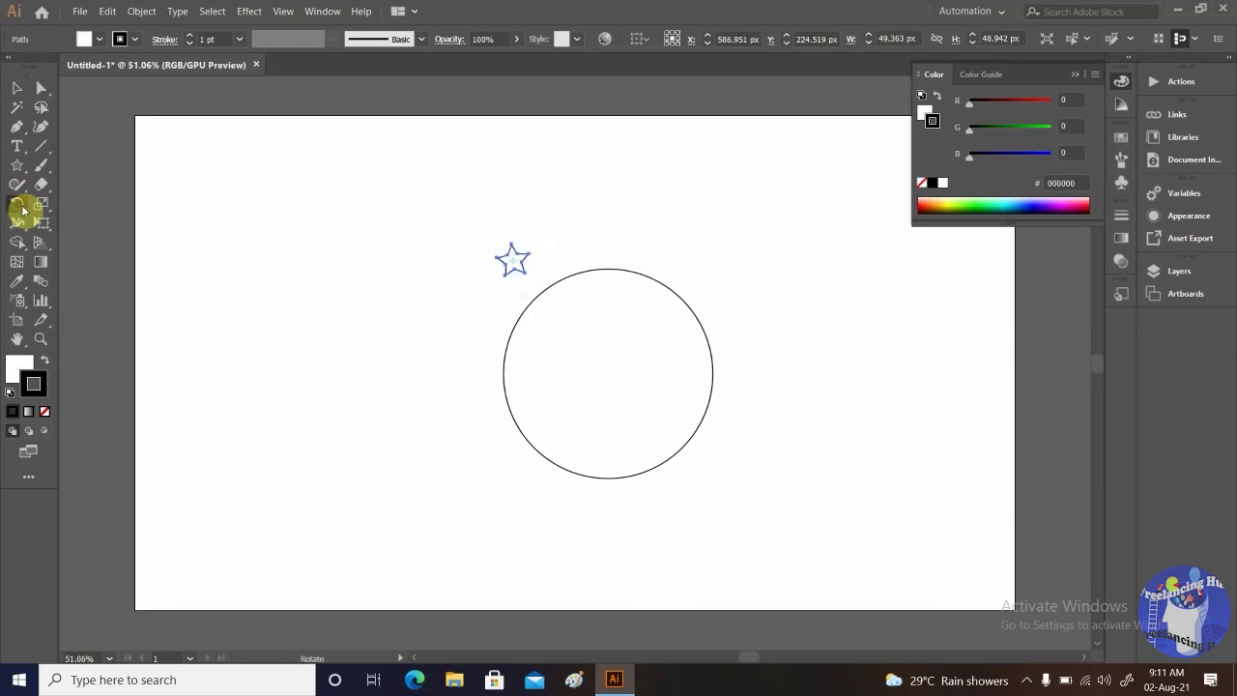
click(610, 374)
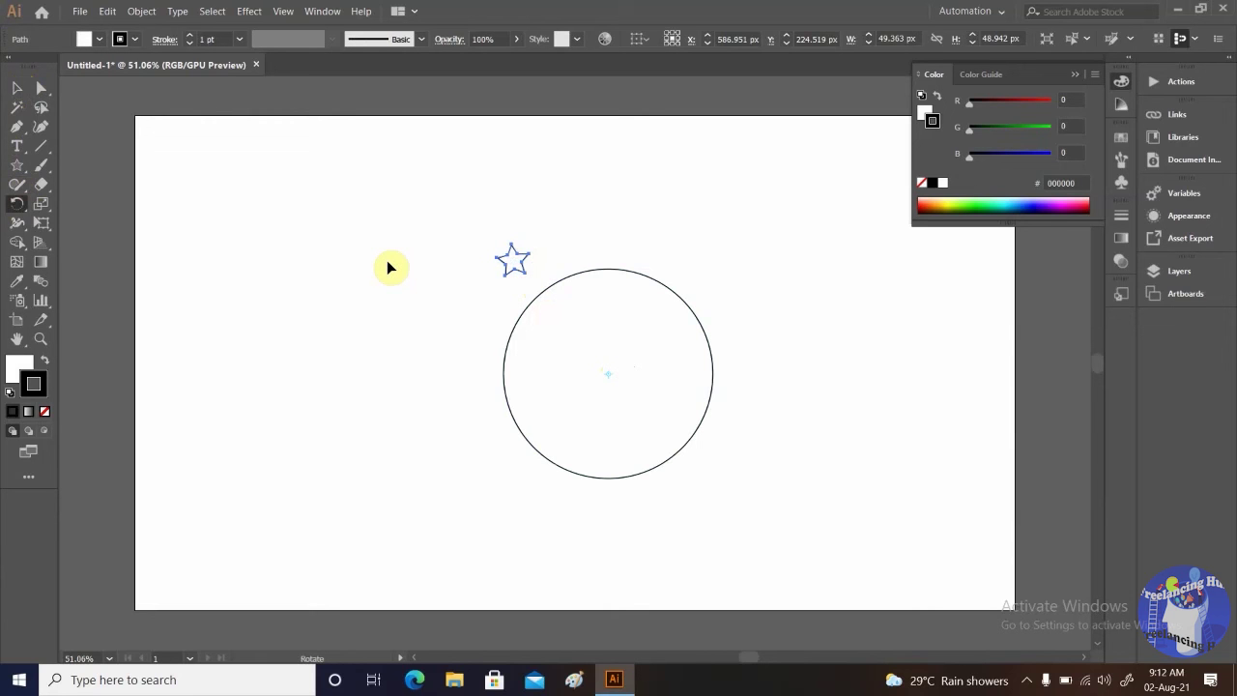
click(16, 88)
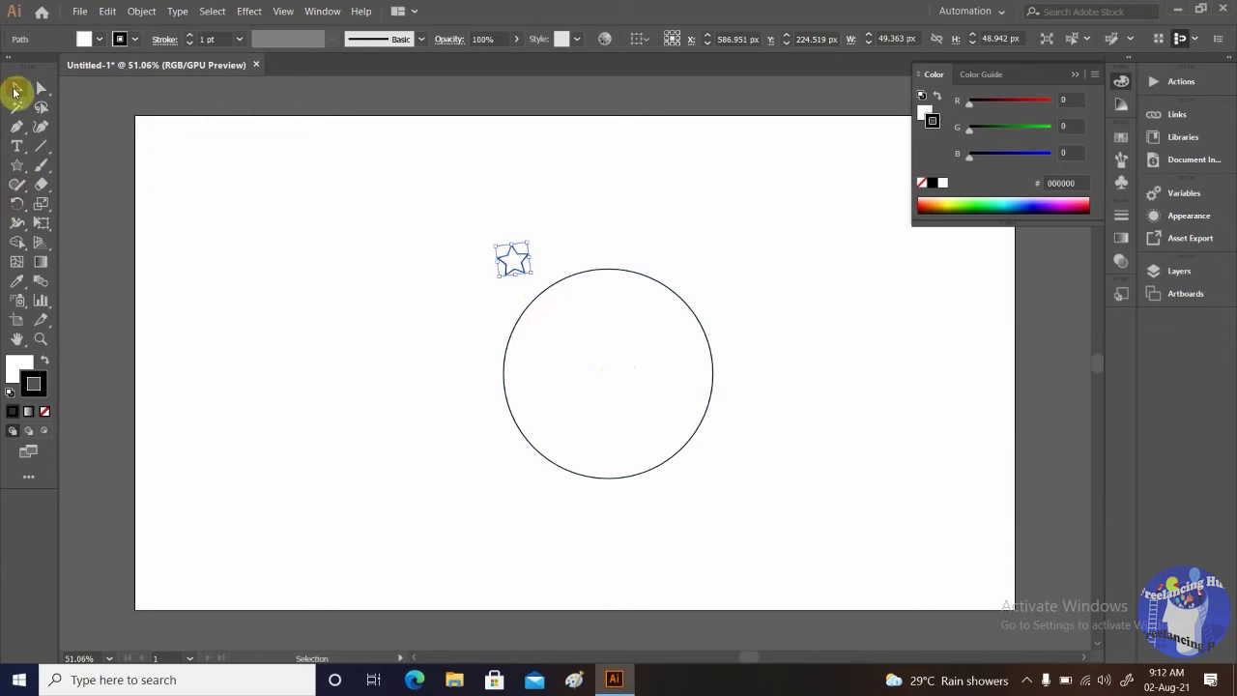
click(483, 251)
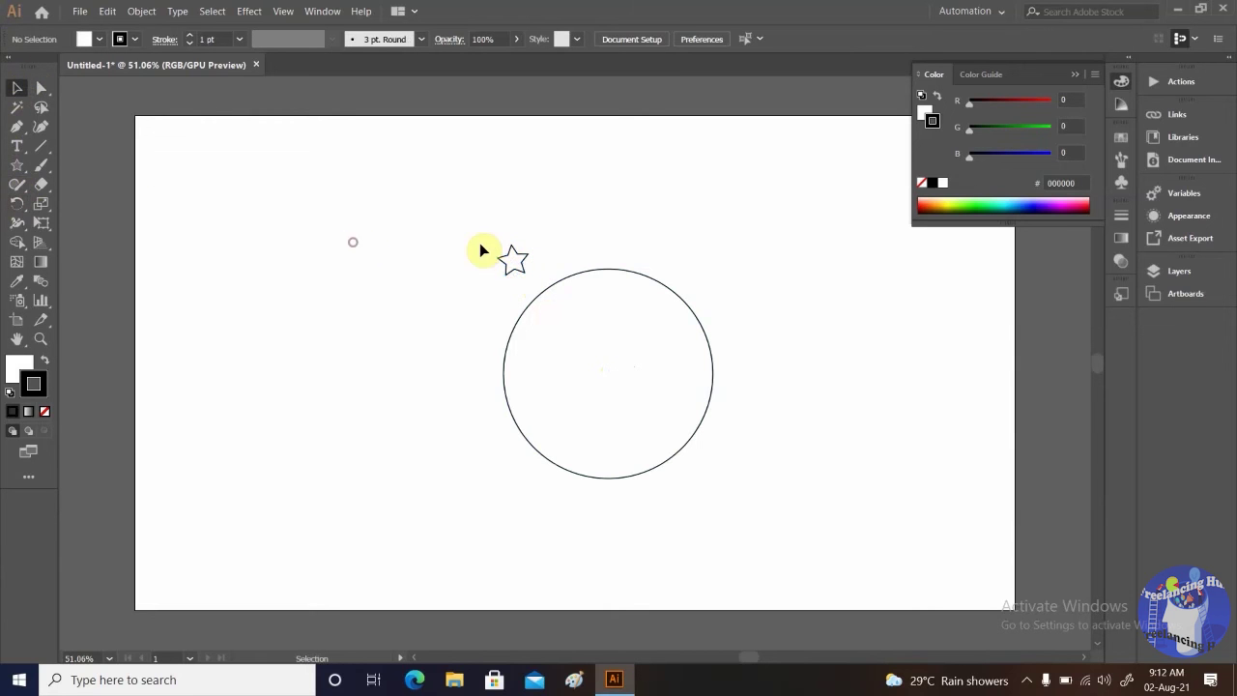
Open the Rotate options for the star with the circle's centre as the rotation point, and move the dialog clear of the artwork
click(529, 278)
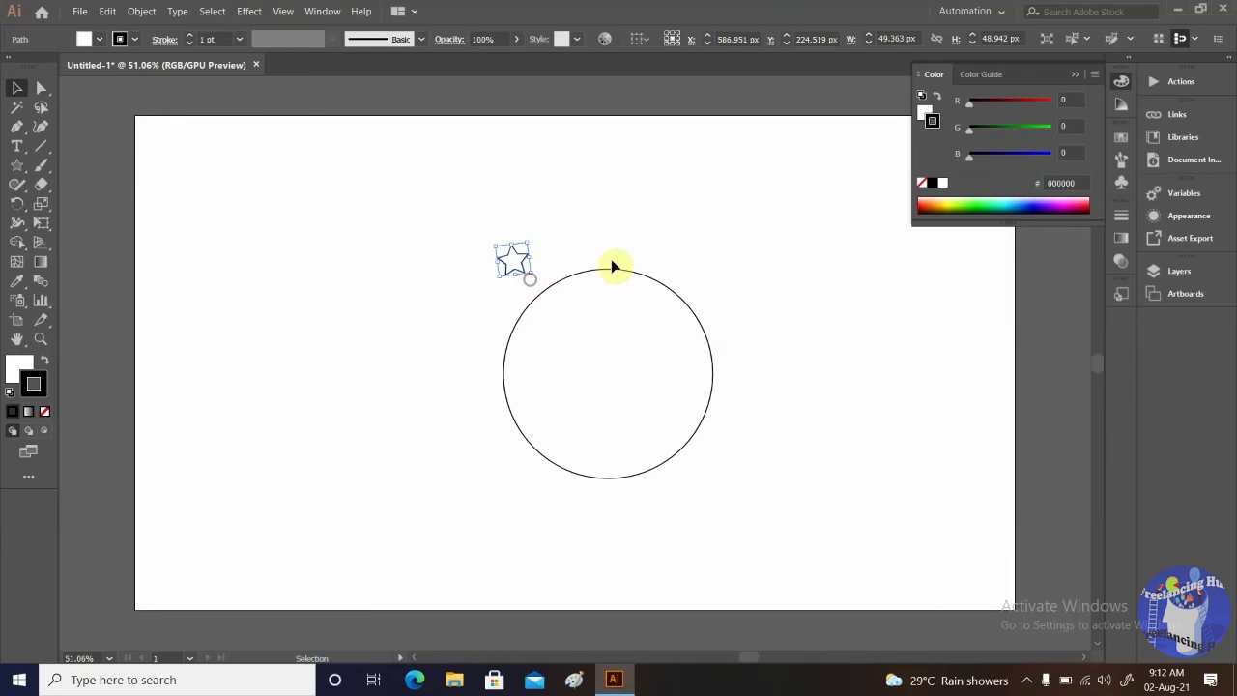
click(16, 204)
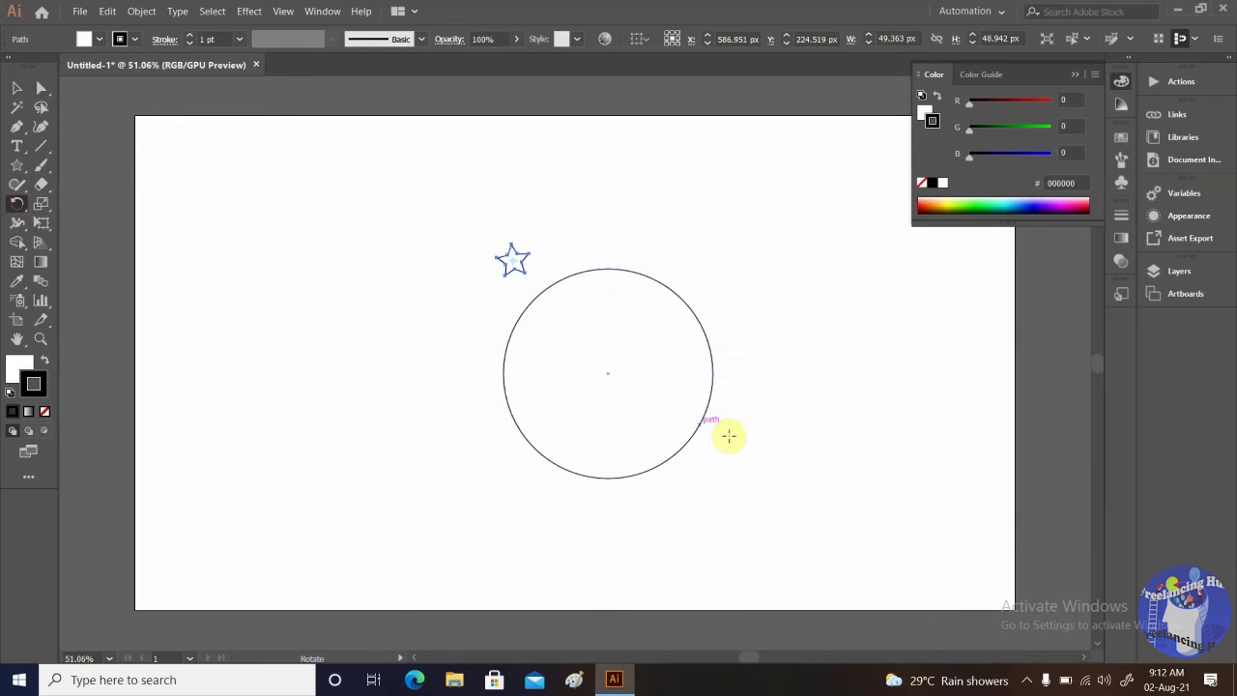
alt+click(610, 371)
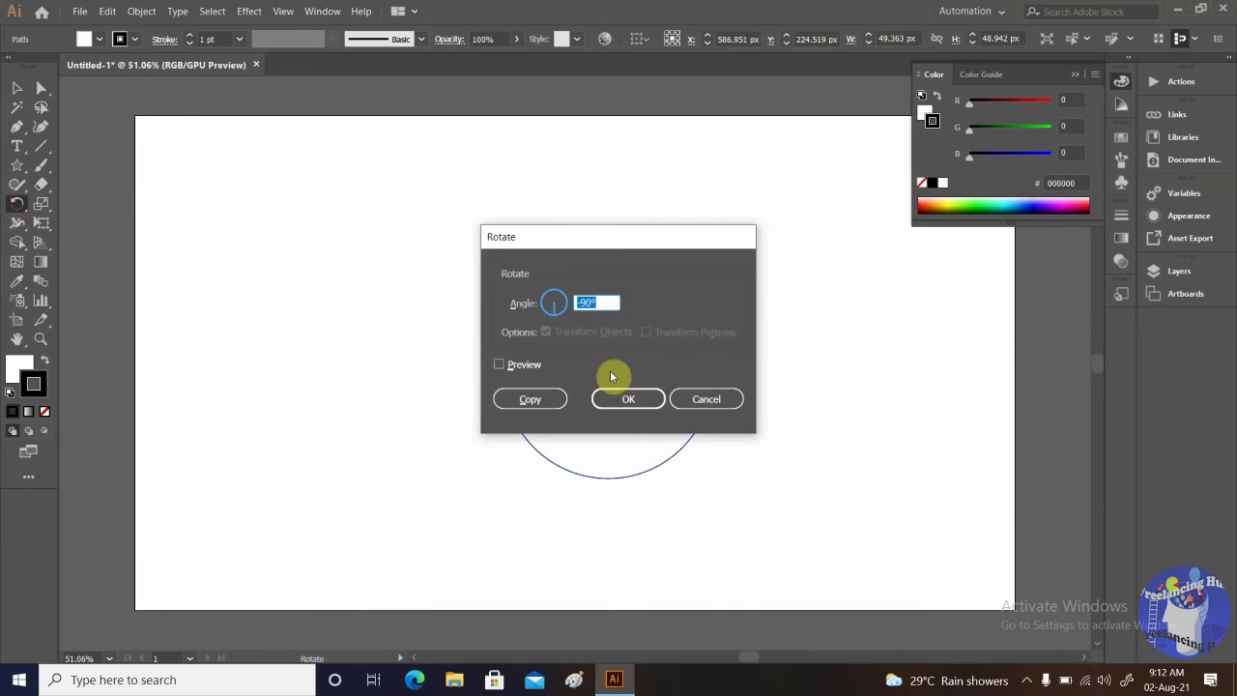
drag(608, 237, 806, 158)
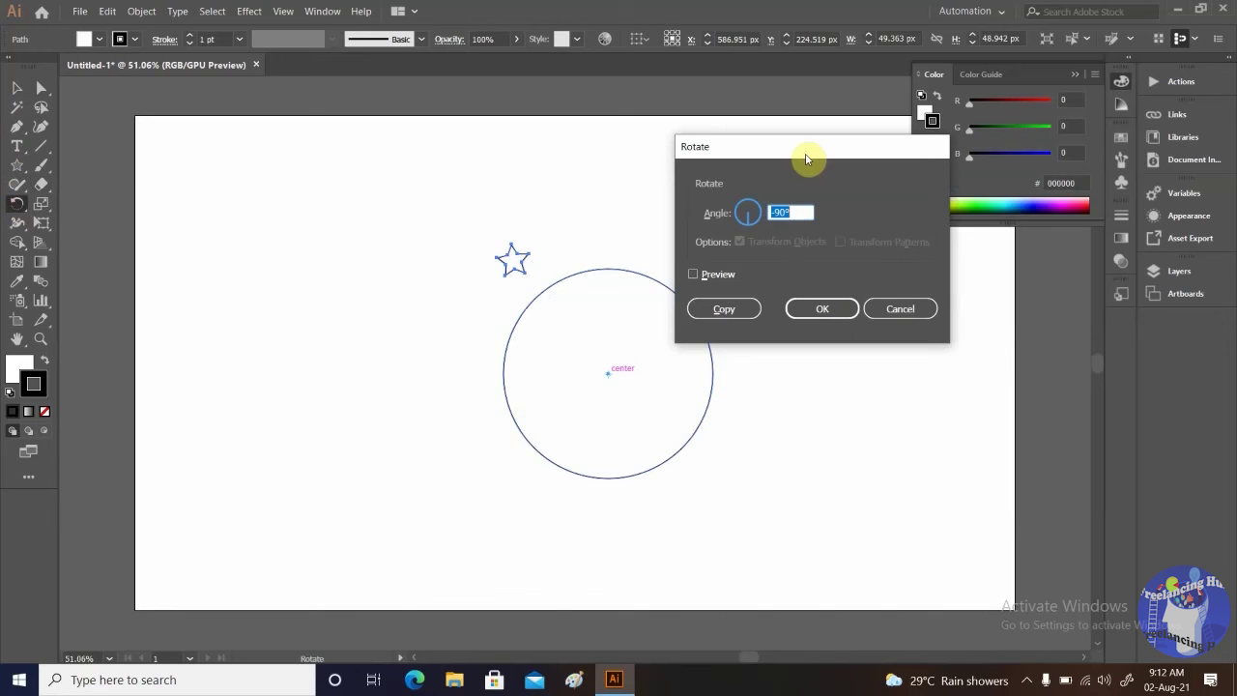
drag(801, 152, 788, 124)
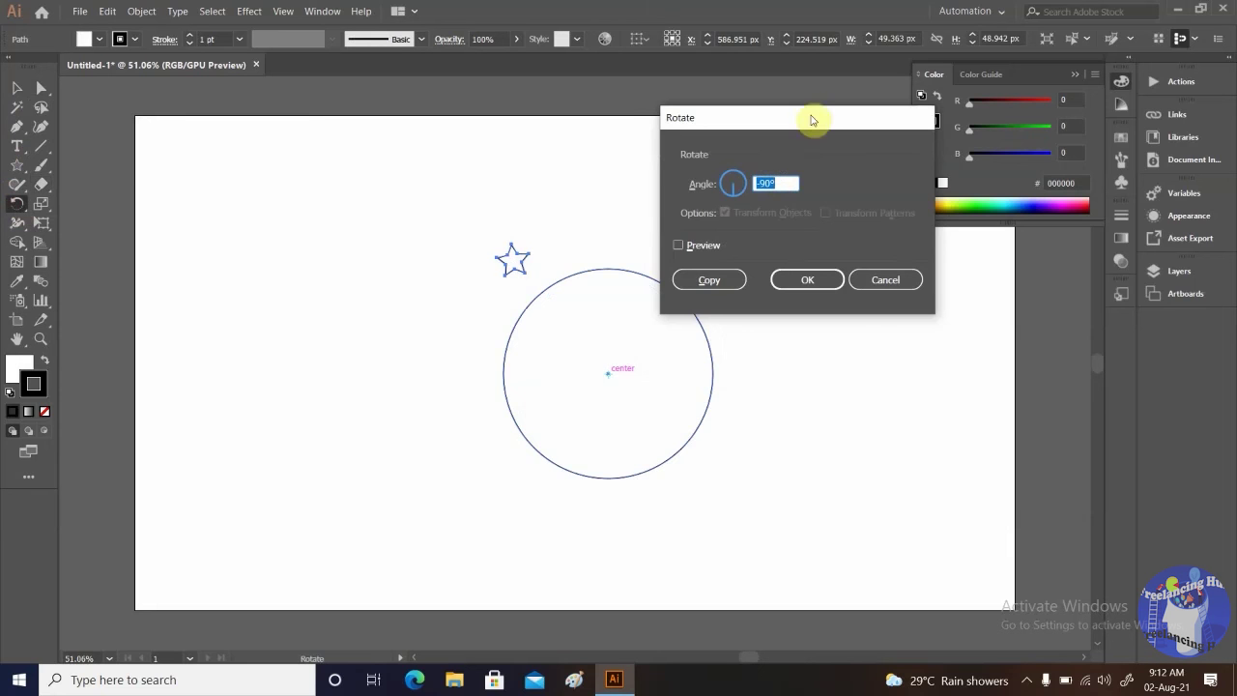
drag(814, 118, 863, 115)
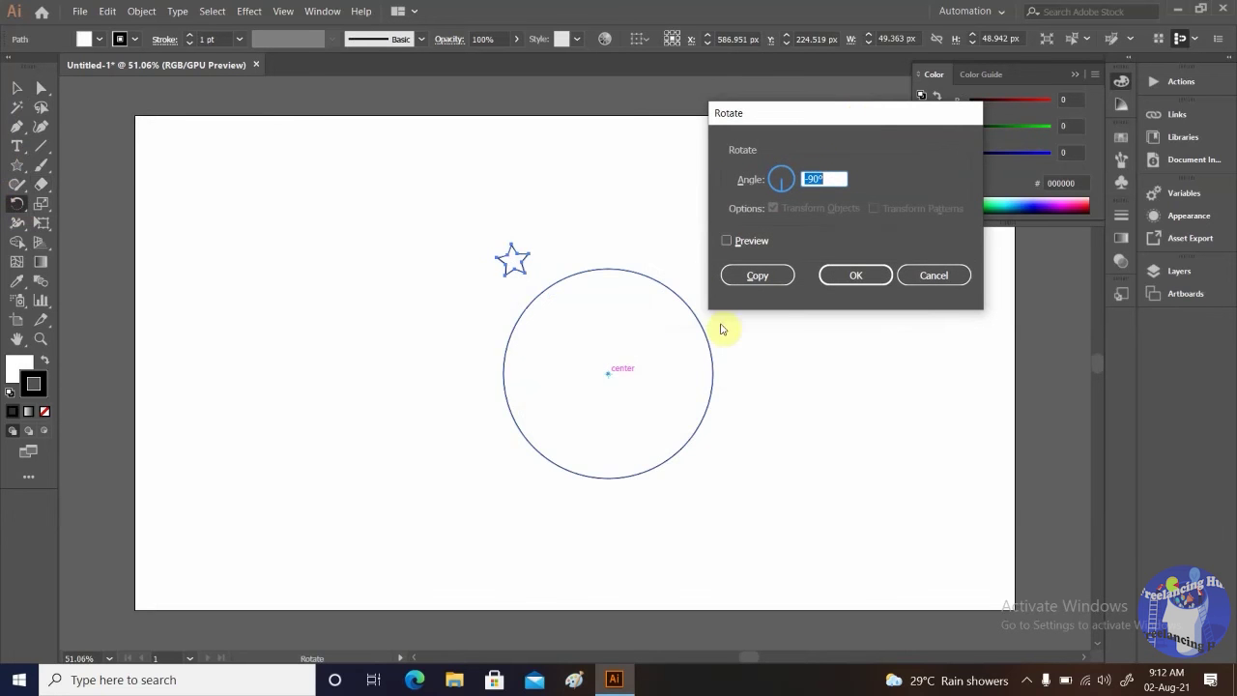
Open the Windows Calculator and place its window beside the star and circle
click(164, 679)
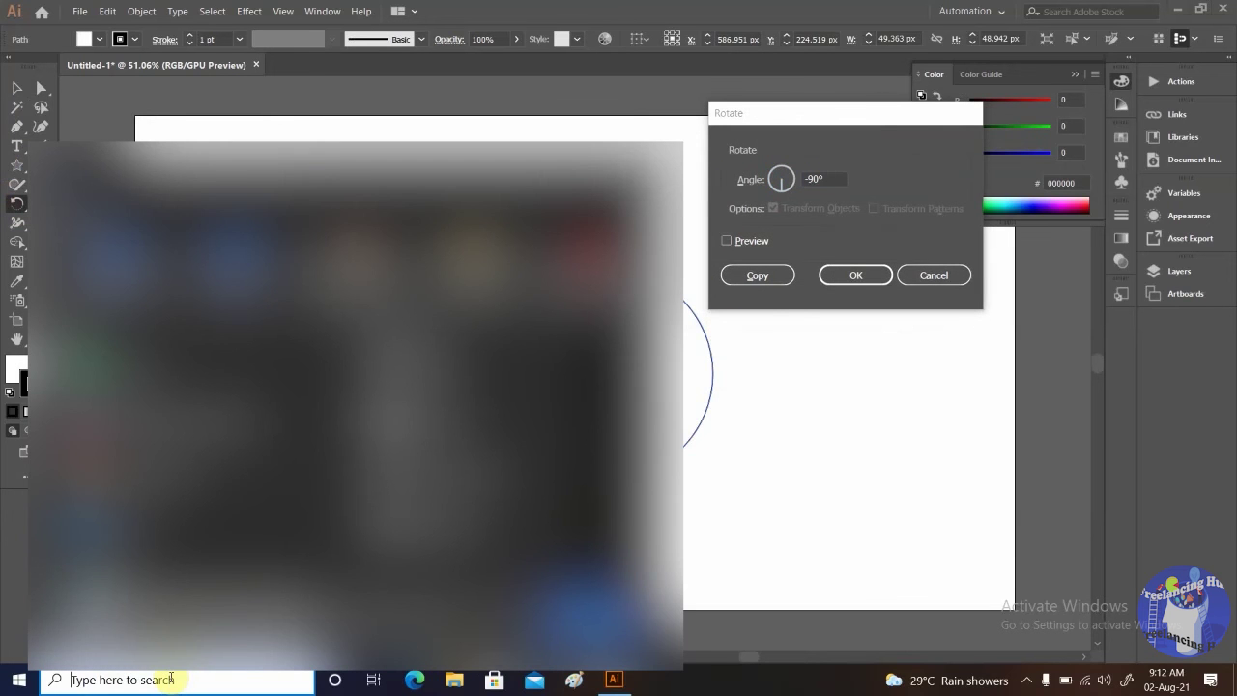
text(ca)
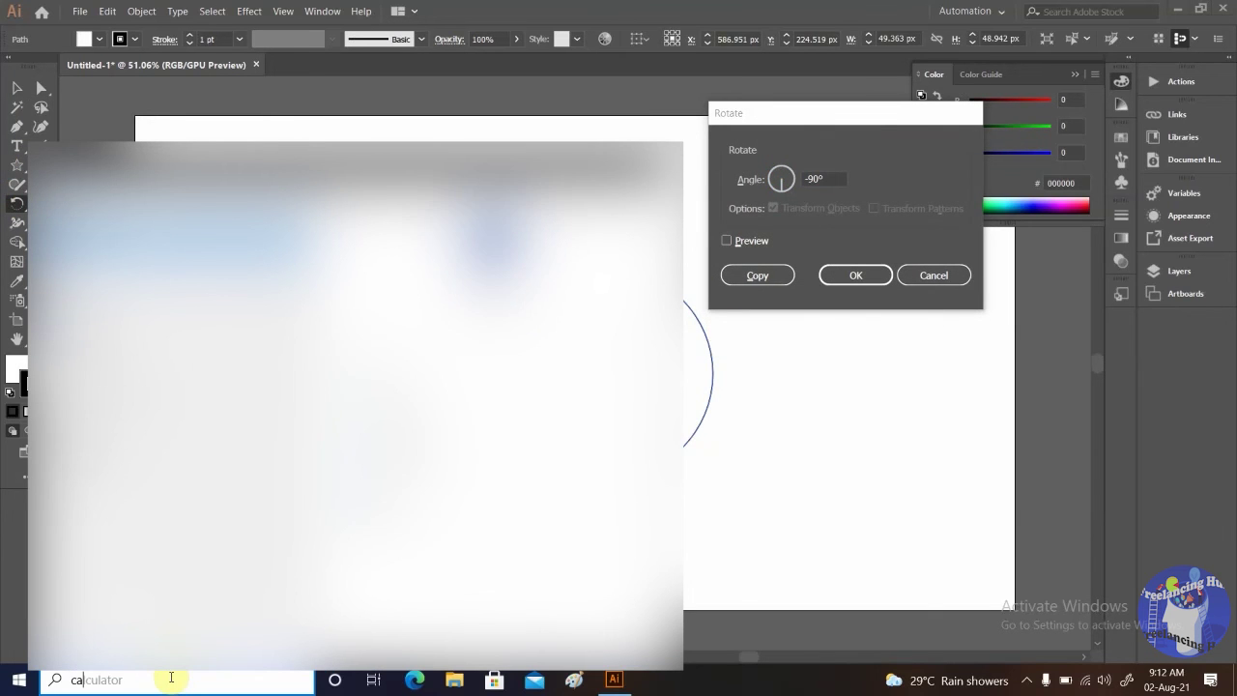
text(lculator)
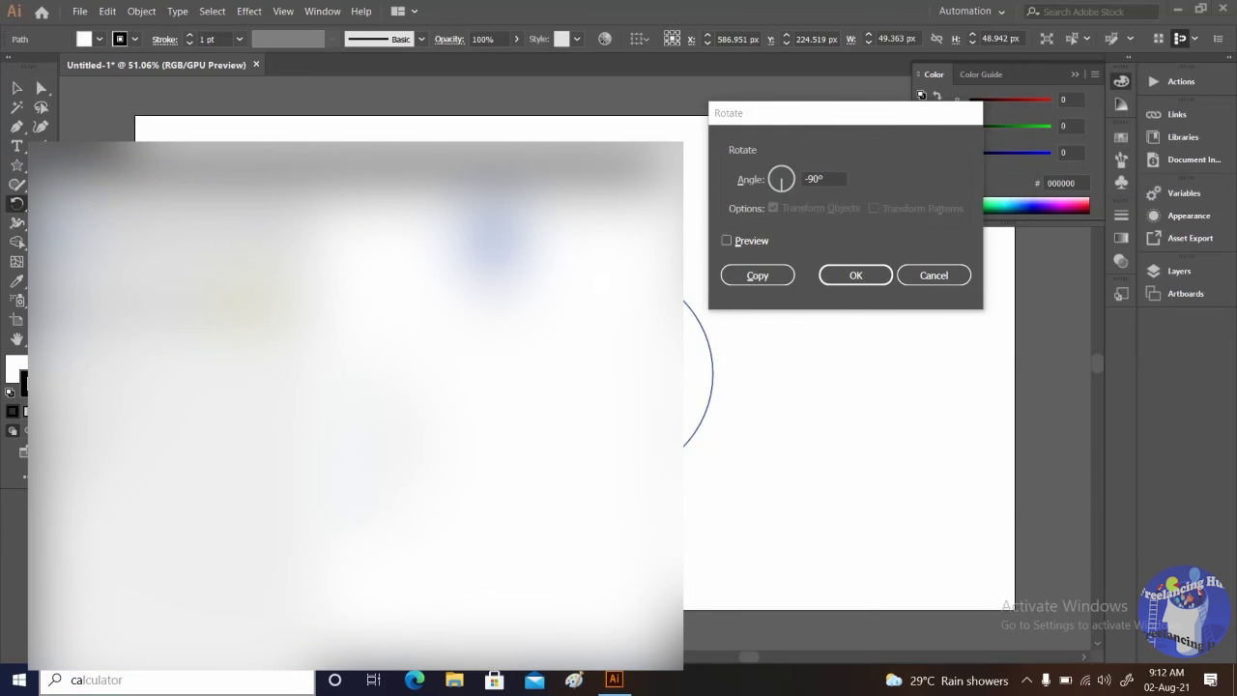
click(243, 300)
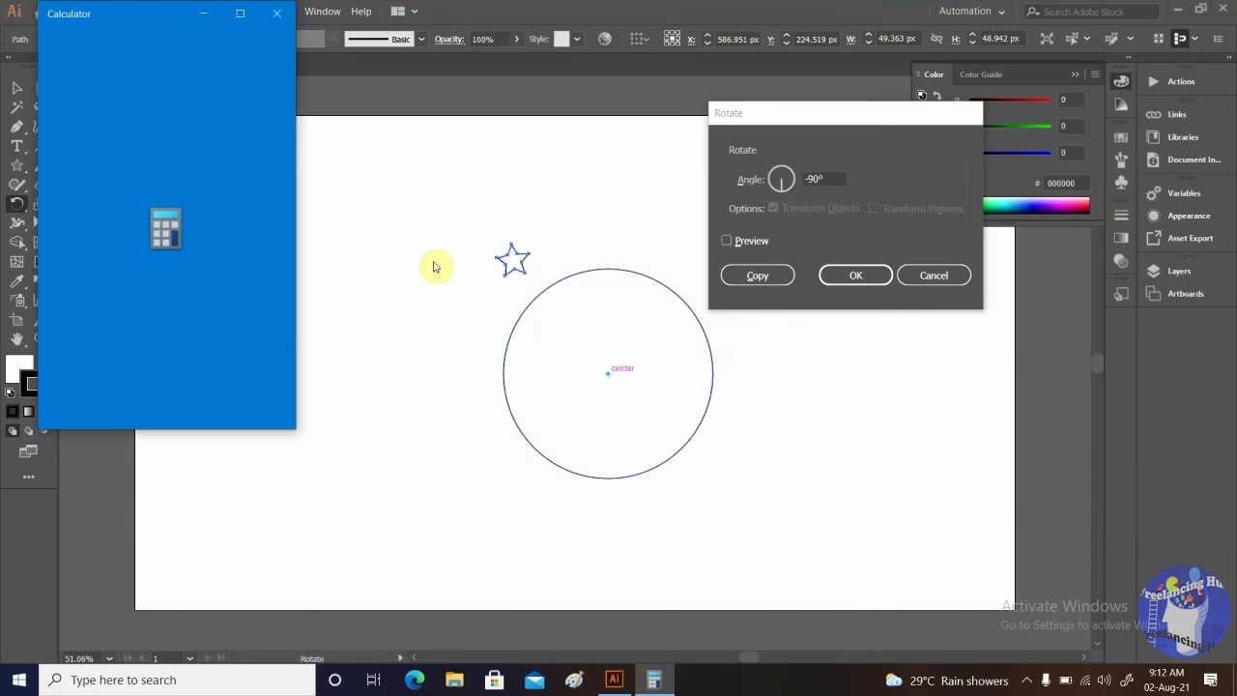
drag(152, 22, 255, 128)
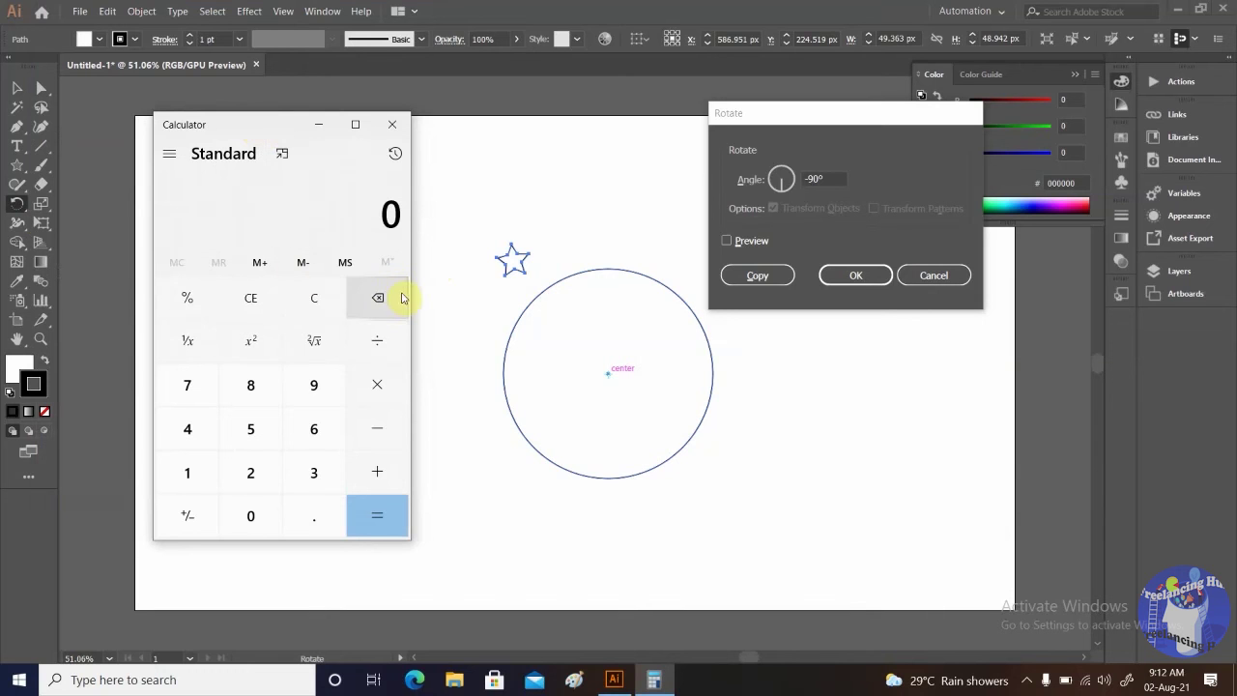
Calculate 360 divided by 12 in Calculator to get the rotation angle between stars
click(311, 454)
click(313, 428)
click(251, 515)
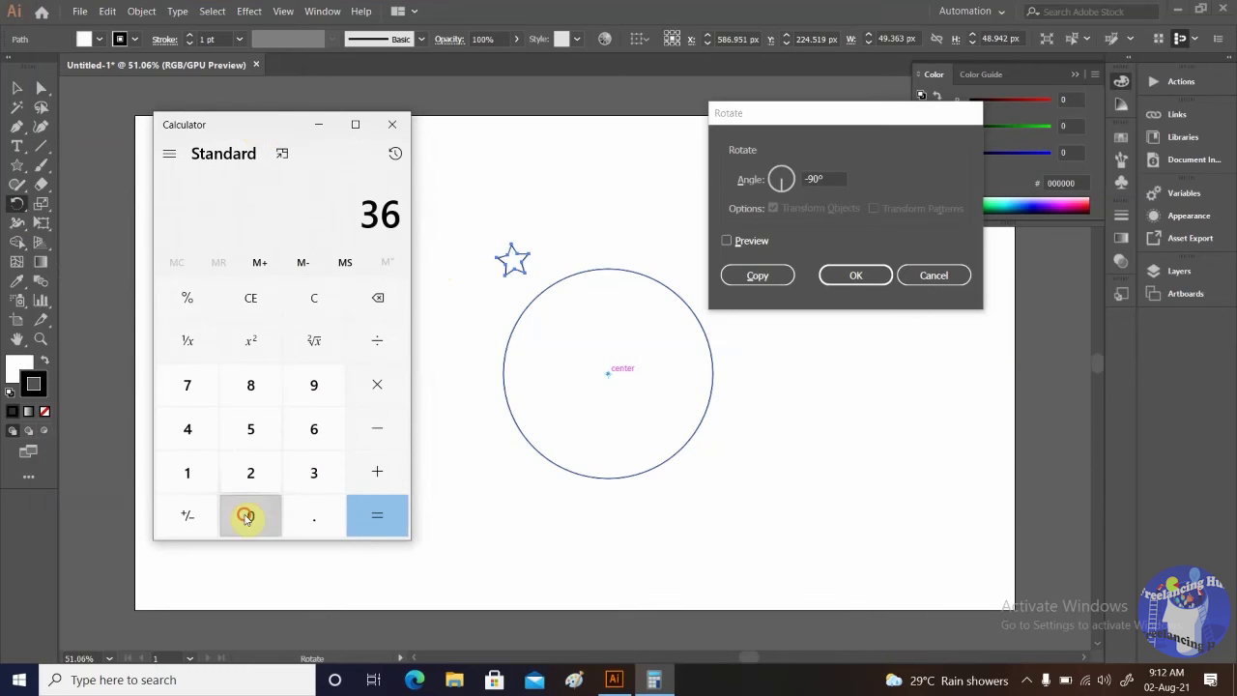
click(379, 342)
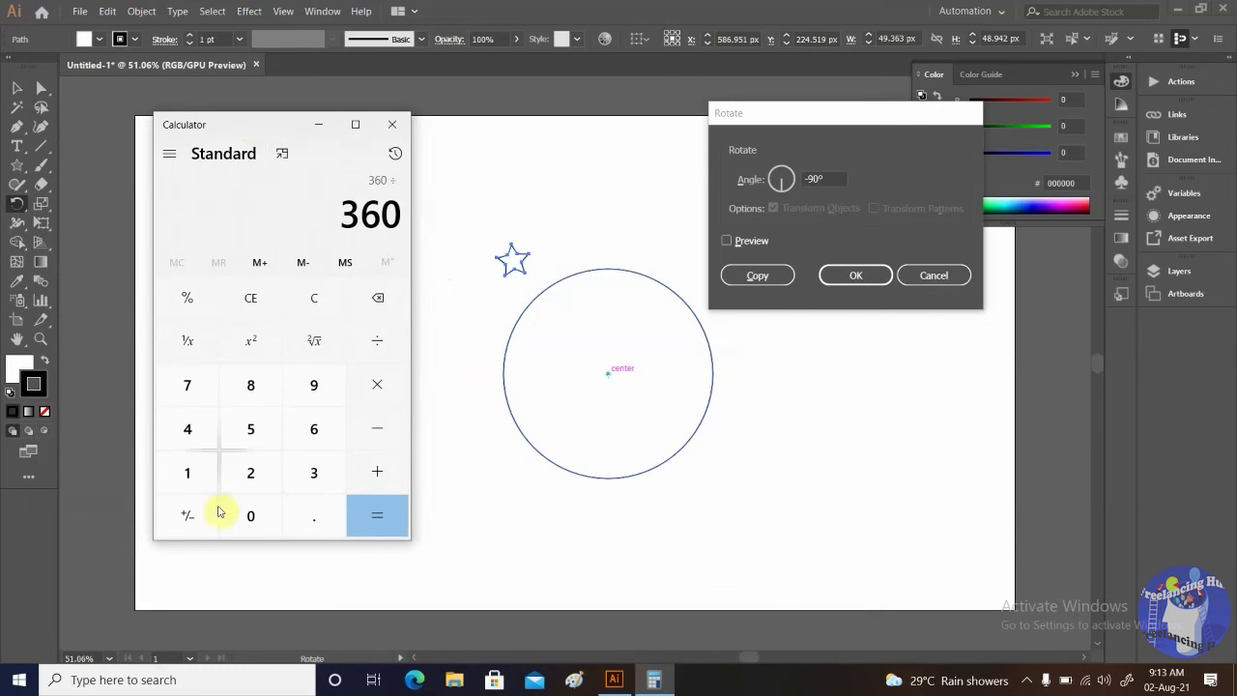
click(189, 476)
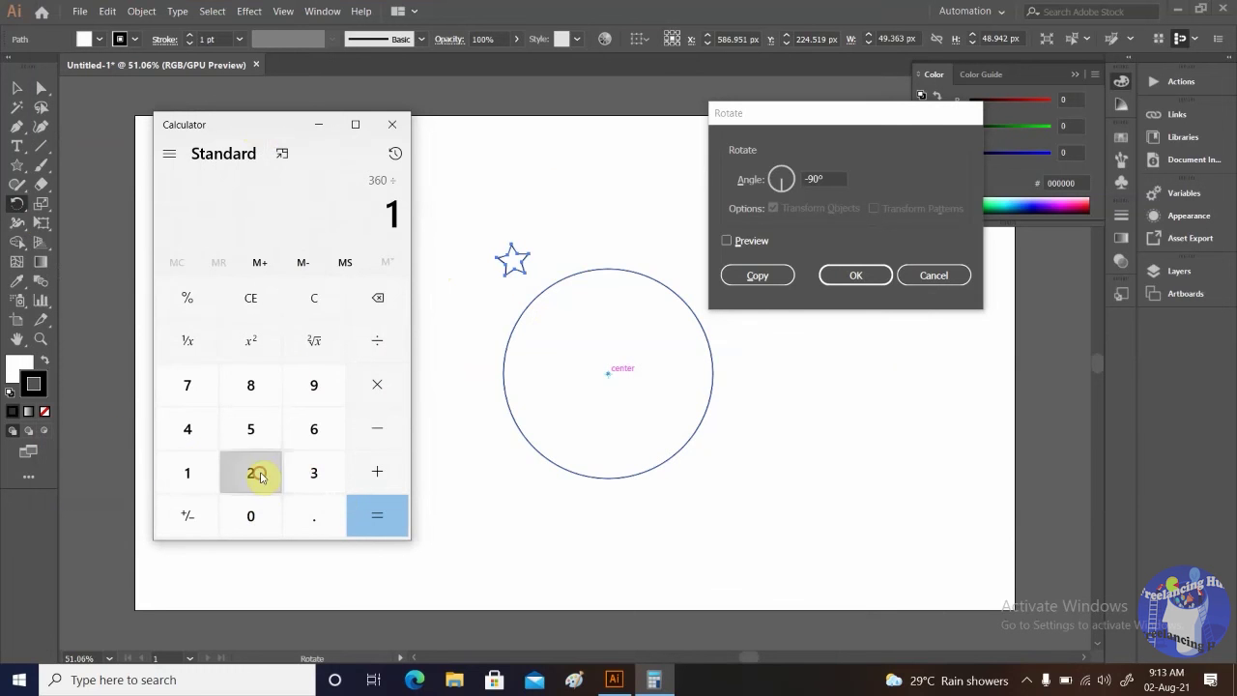
click(254, 473)
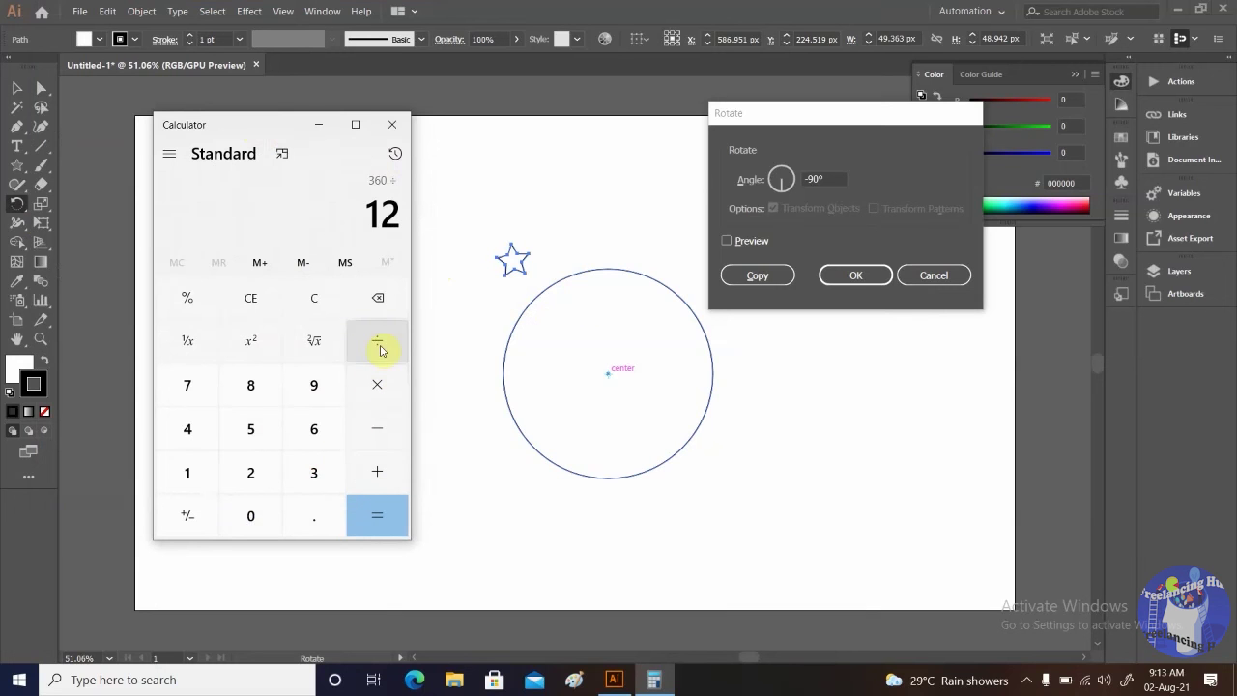
click(386, 342)
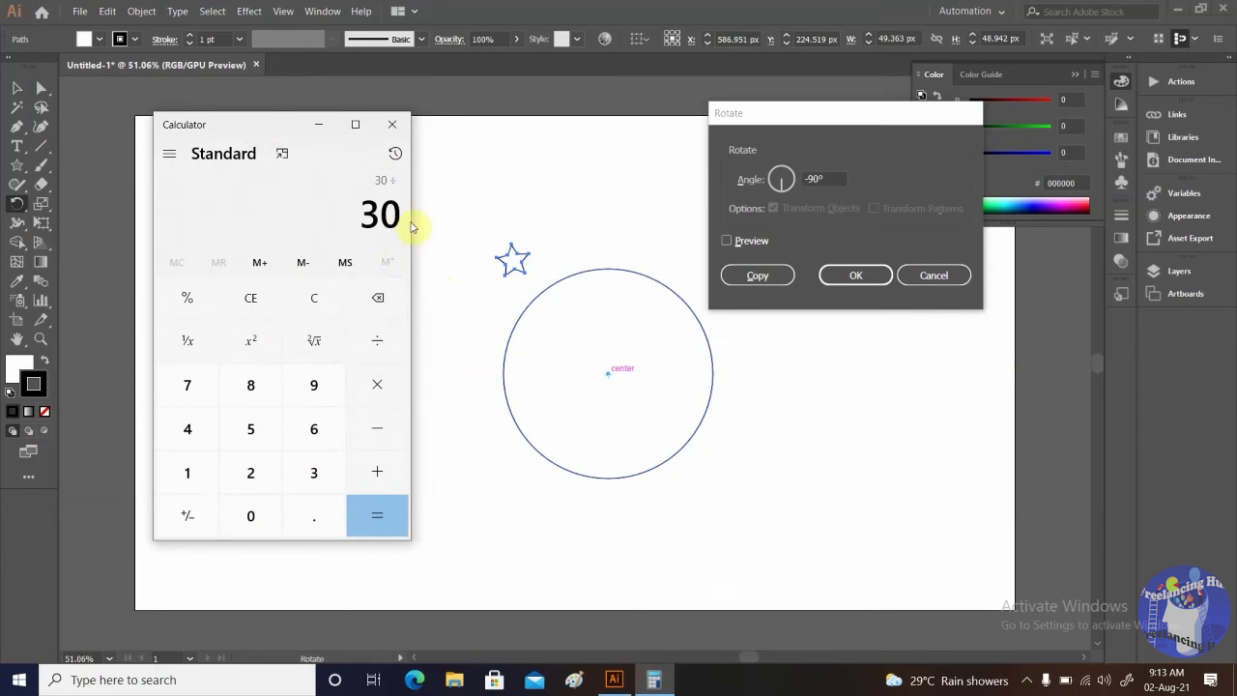
Set the star's rotation angle to 30° with the preview on, and create a rotated copy around the circle's centre
click(824, 178)
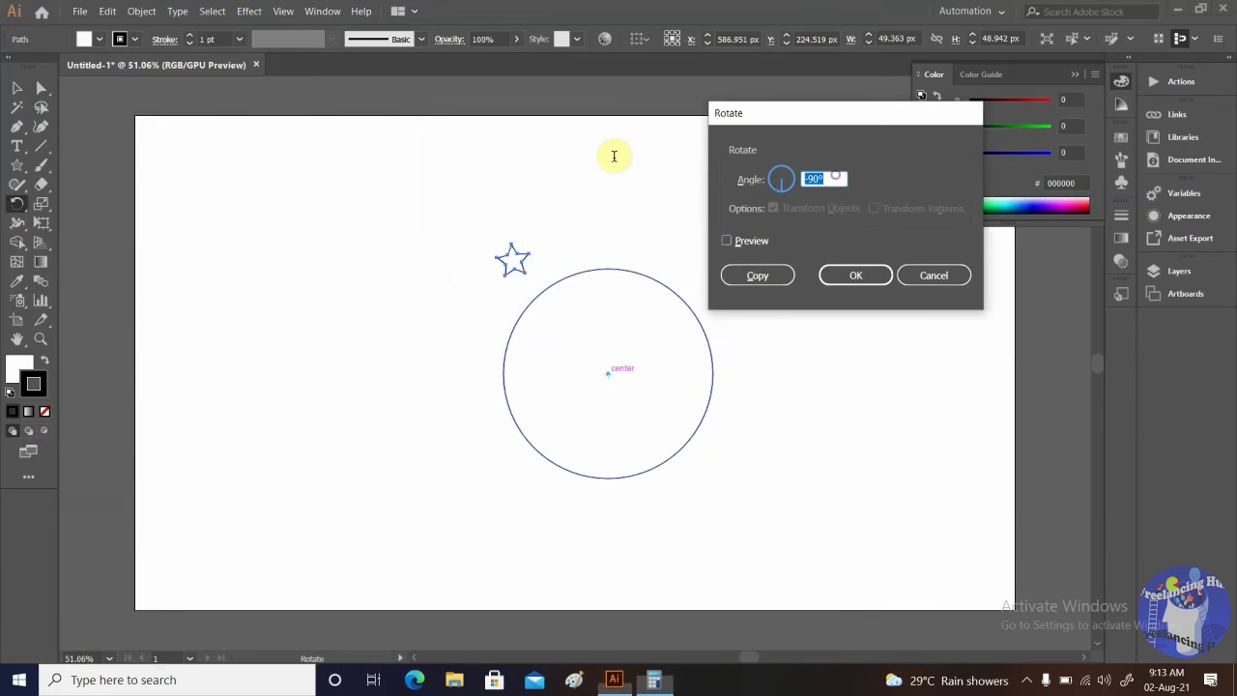
text(30)
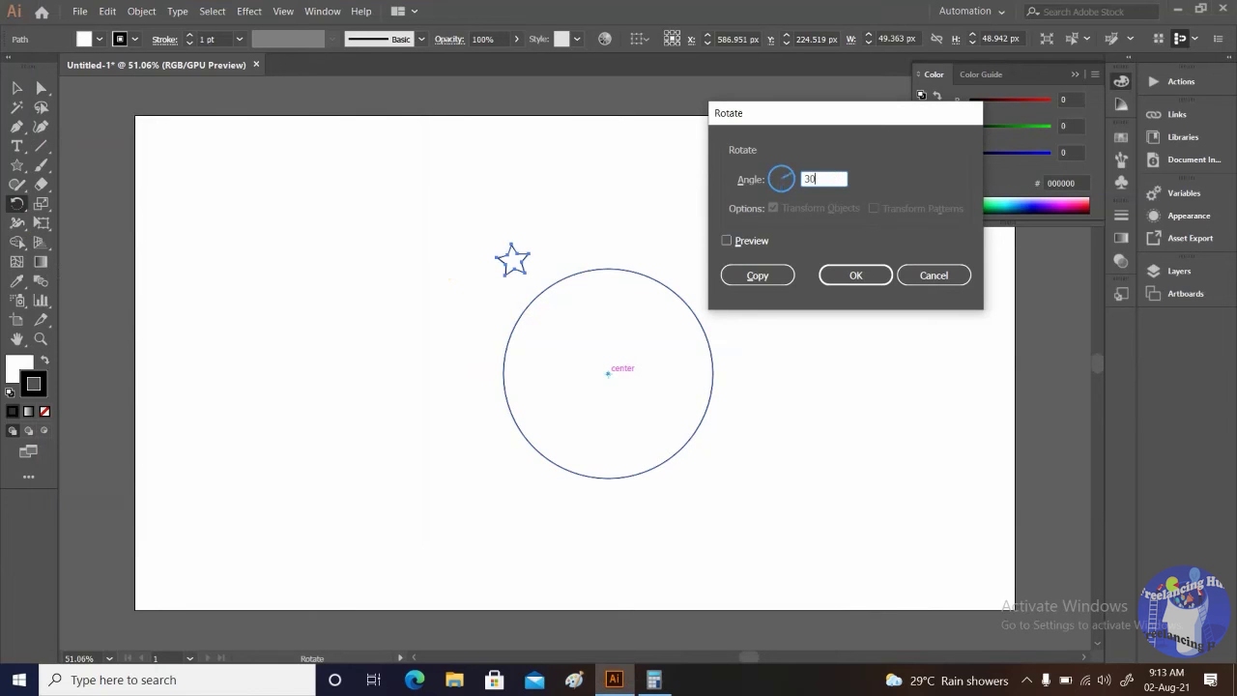
click(728, 242)
click(757, 278)
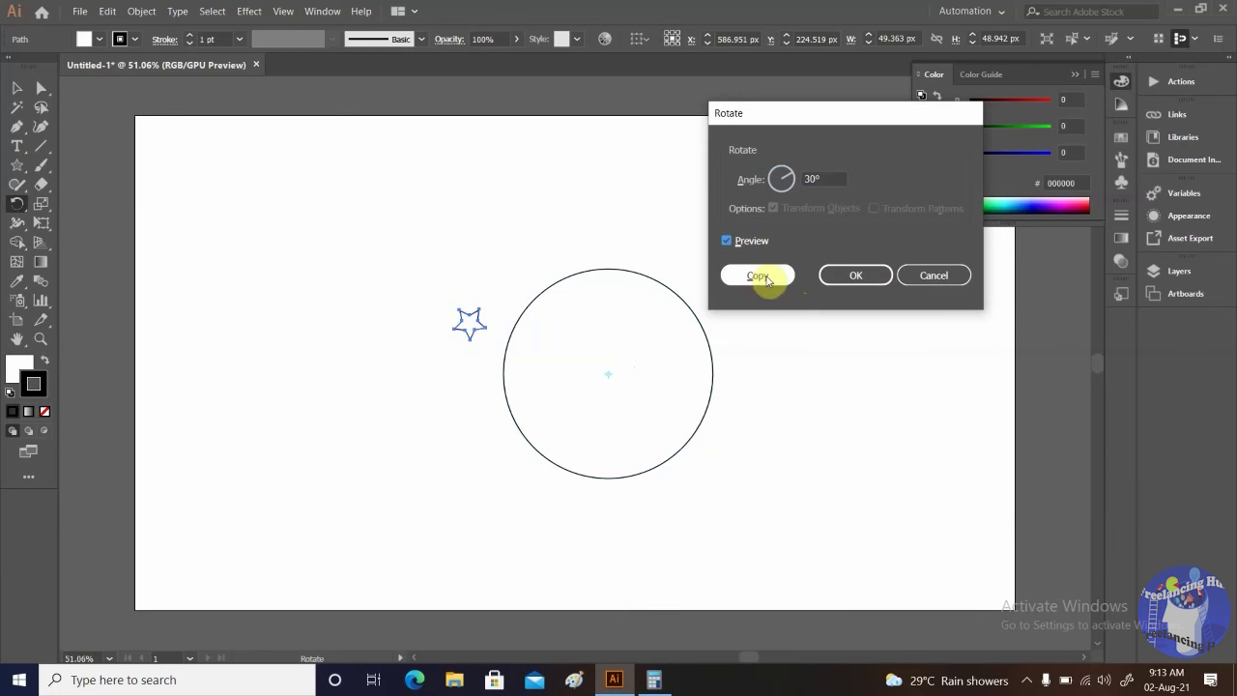
click(770, 276)
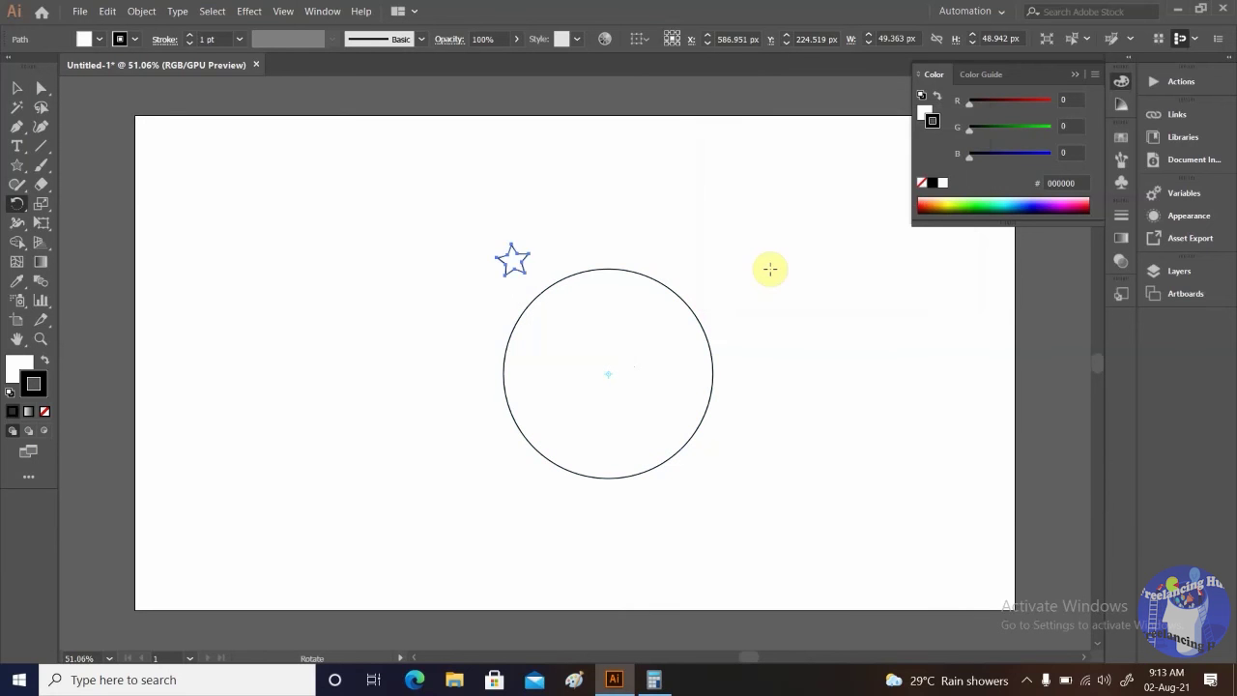
Repeat the 30° rotated copy until twelve stars surround the circle, and leave everything deselected
key(v)
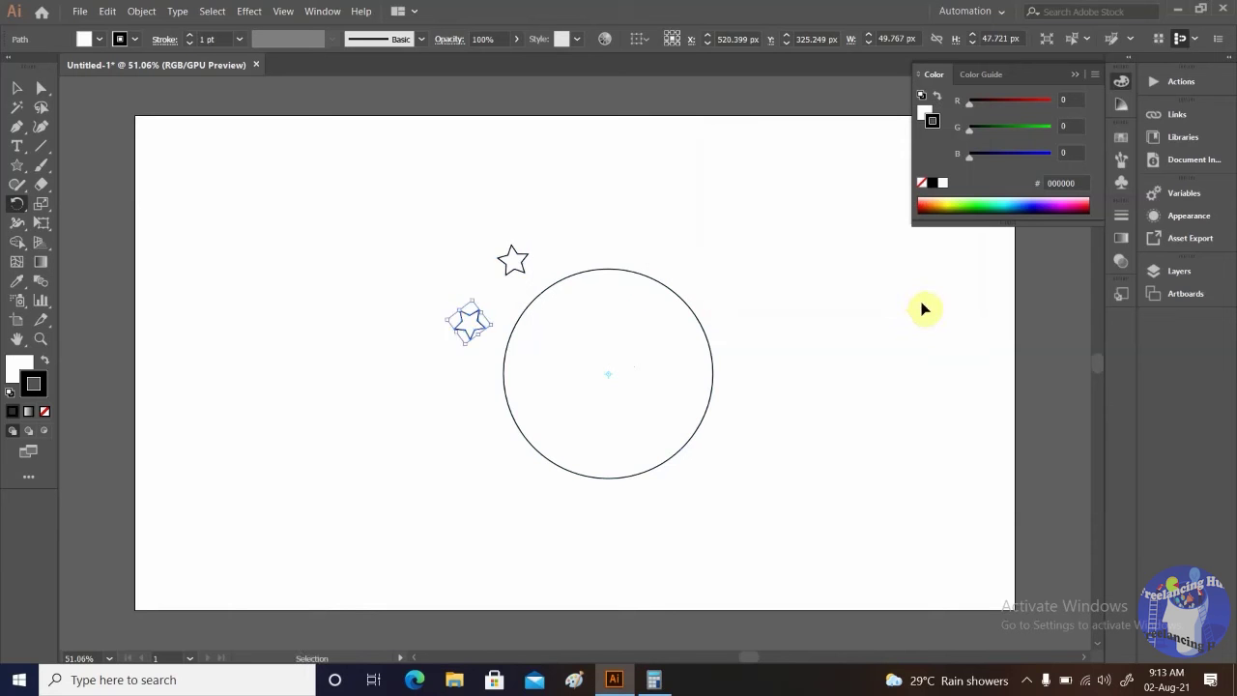
key(ctrl+d)
key(ctrl+d)
key(ctrl+d)
key(ctrl+d)
key(ctrl+d)
key(ctrl+d)
key(ctrl+d)
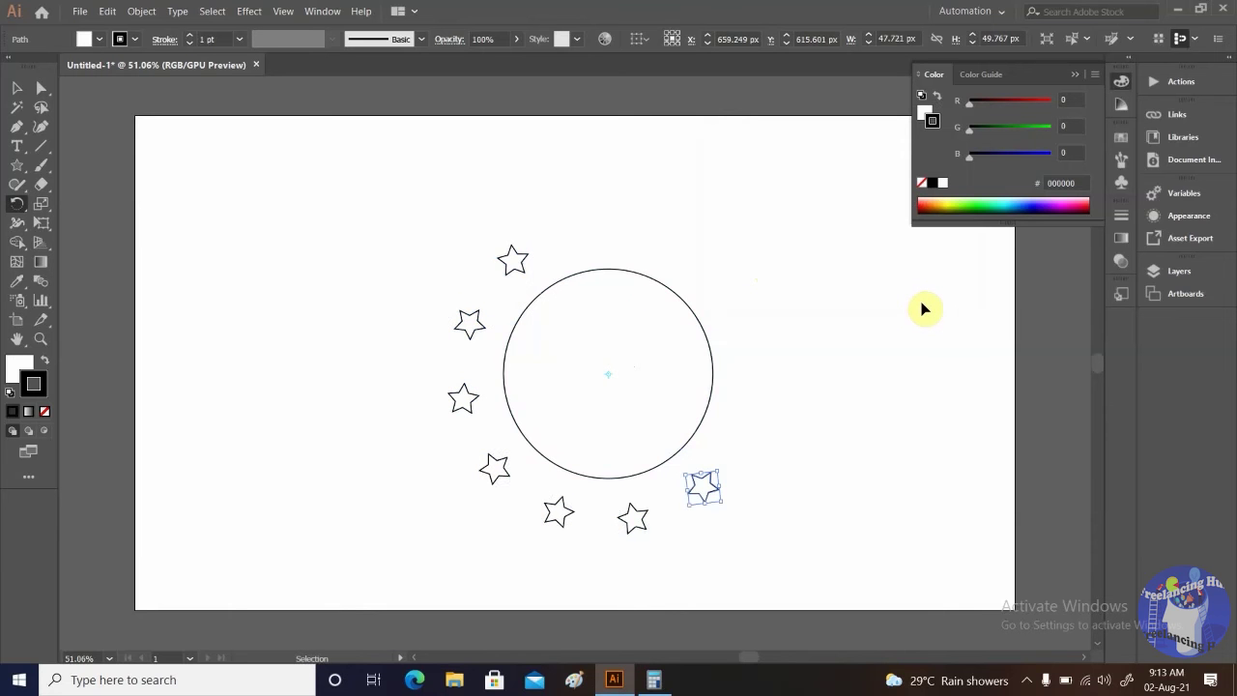
key(ctrl+d)
key(ctrl+d)
key(ctrl+d)
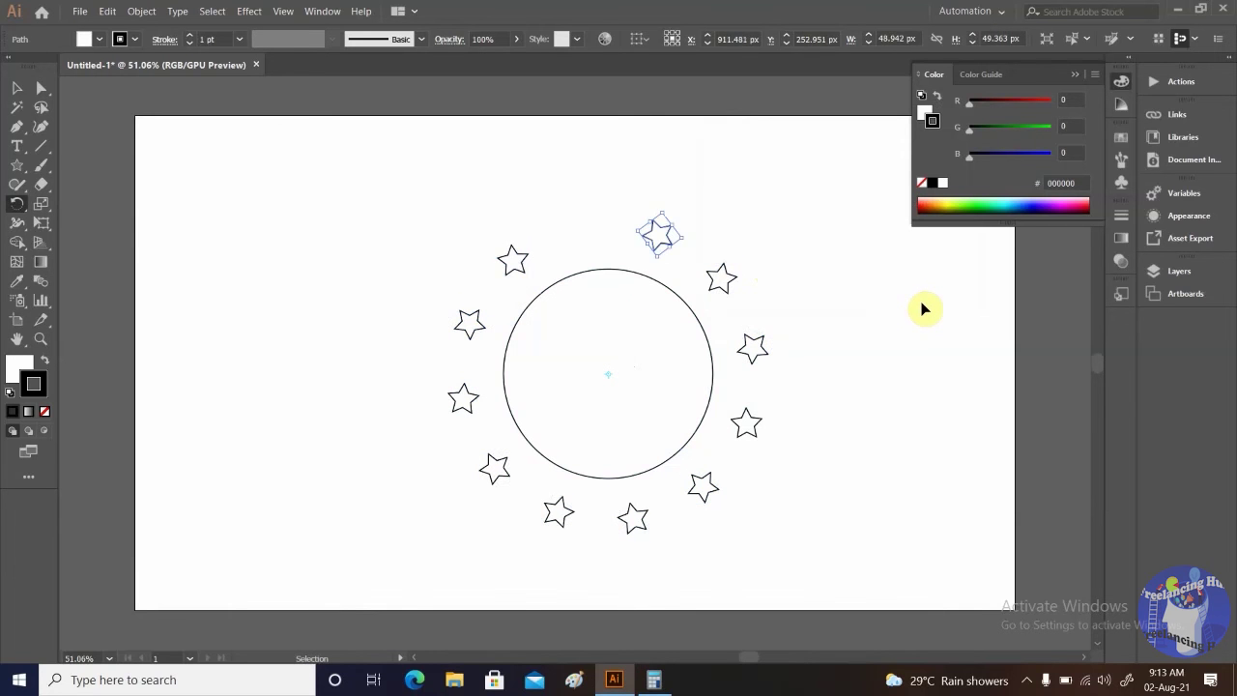
key(r)
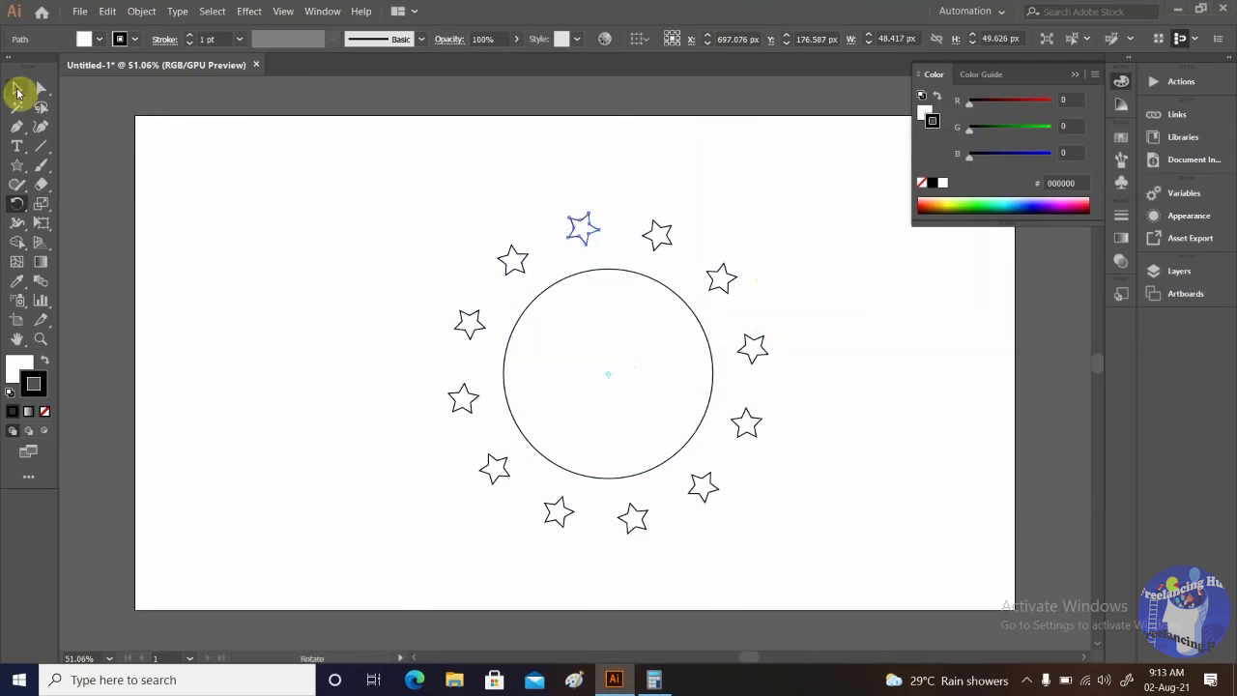
click(17, 89)
click(665, 176)
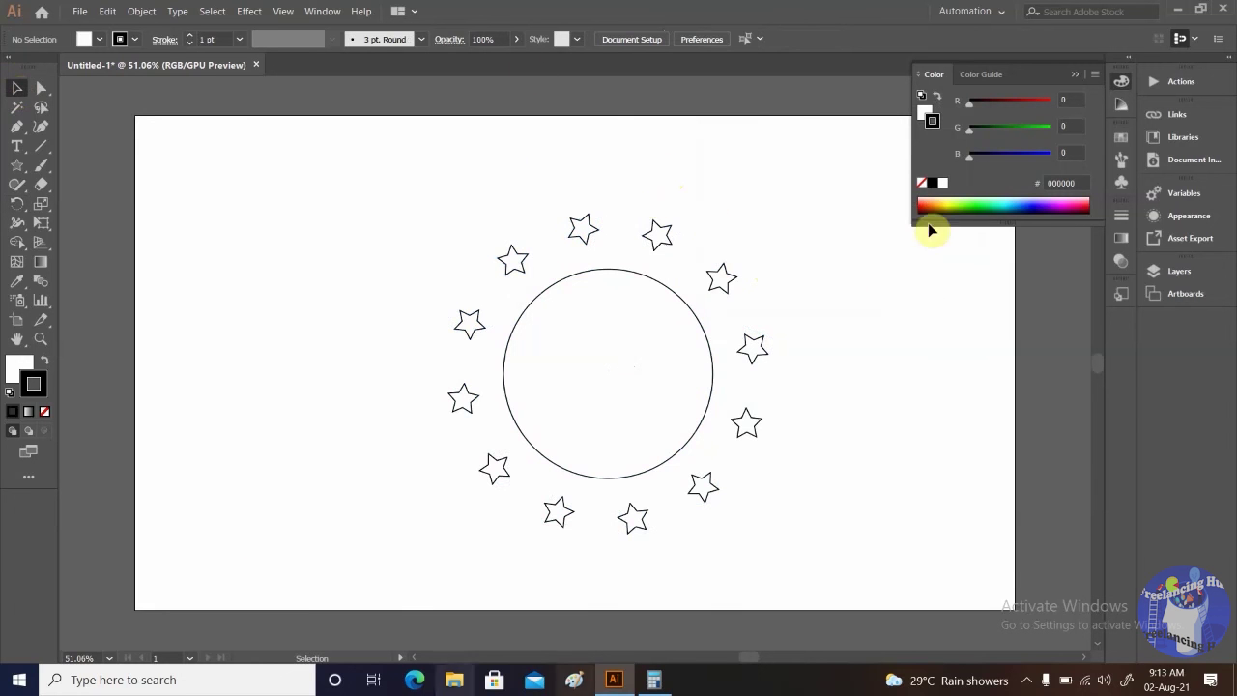